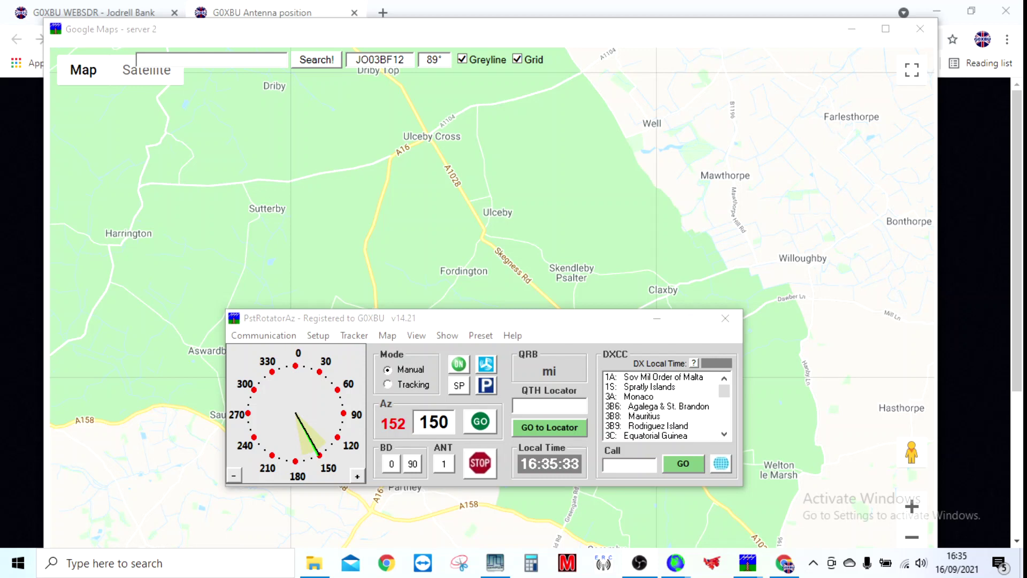
# Activate the PstRotatorAz control window and settle it slightly lower over the antenna-position map.
pyautogui.click(447, 327)
pyautogui.moveTo(446, 322)
pyautogui.mouseDown()
pyautogui.moveTo(441, 364)
pyautogui.moveTo(452, 385)
pyautogui.moveTo(448, 314)
pyautogui.mouseUp()
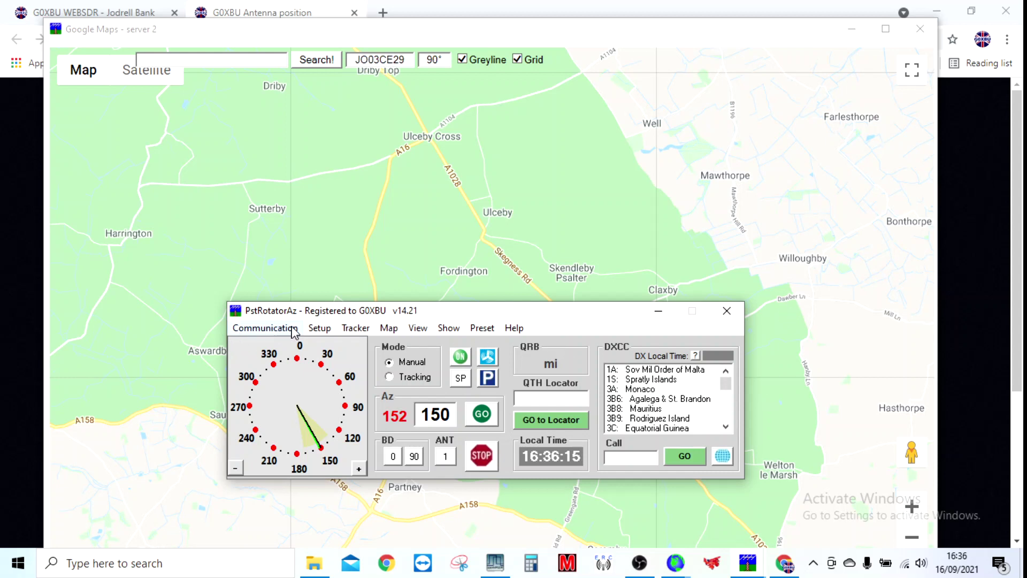
pyautogui.click(268, 329)
pyautogui.moveTo(319, 328)
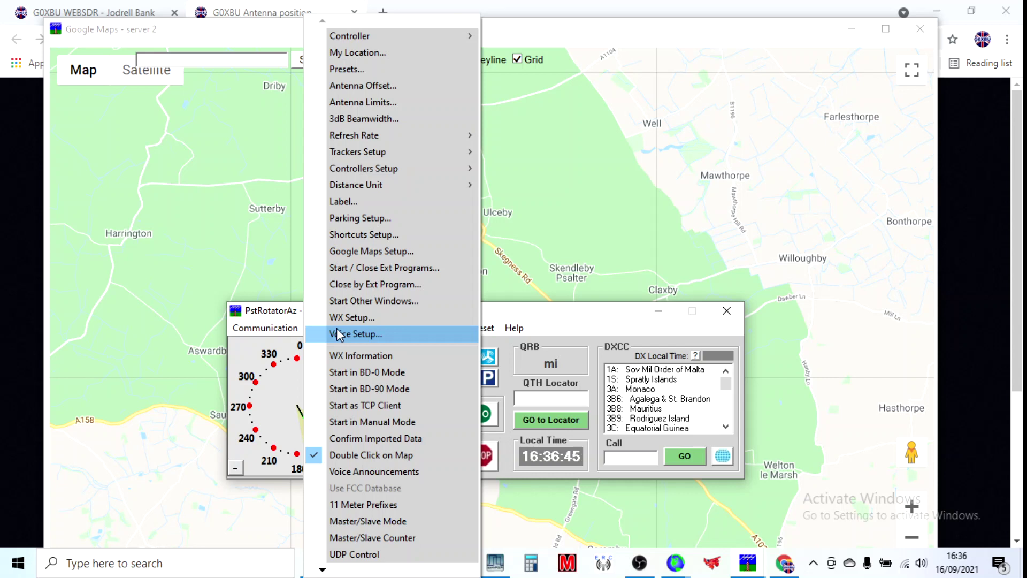
pyautogui.moveTo(283, 330)
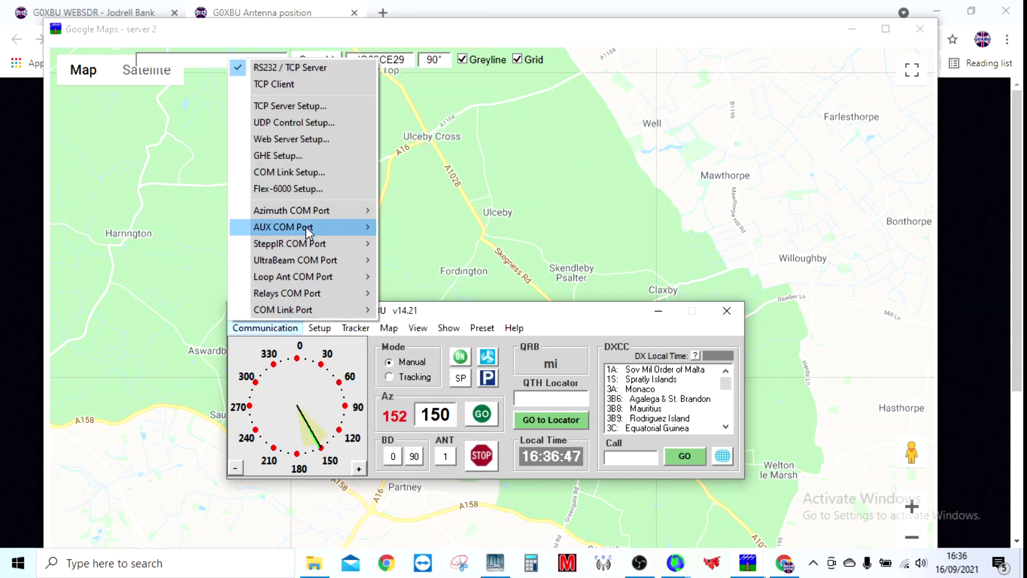
pyautogui.moveTo(323, 209)
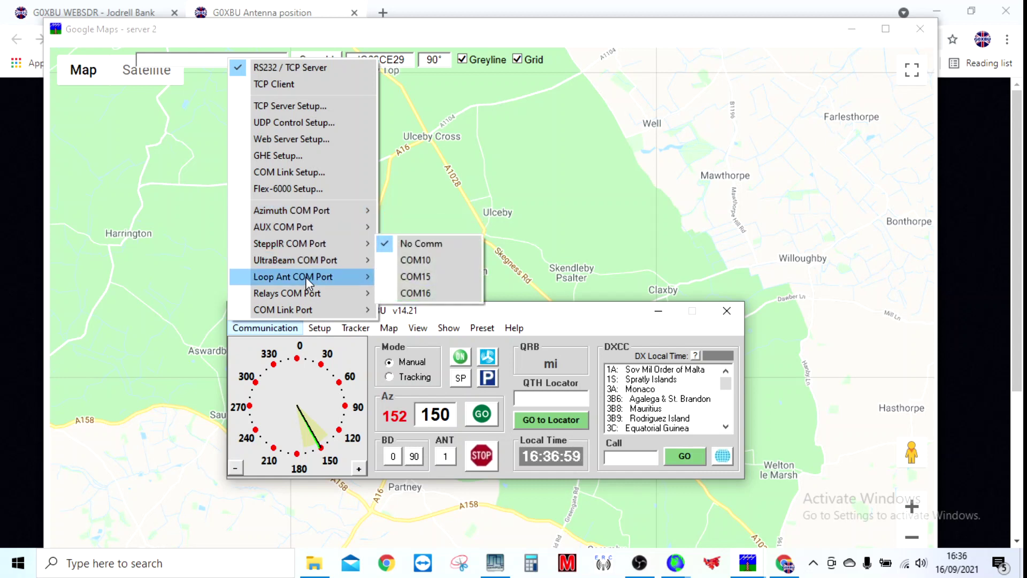
pyautogui.moveTo(300, 294)
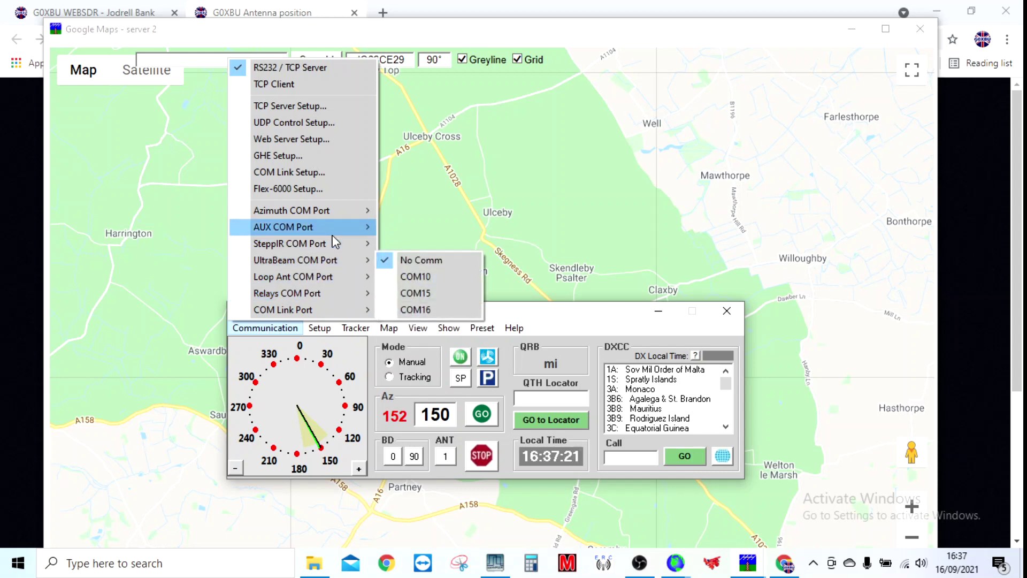
pyautogui.moveTo(319, 328)
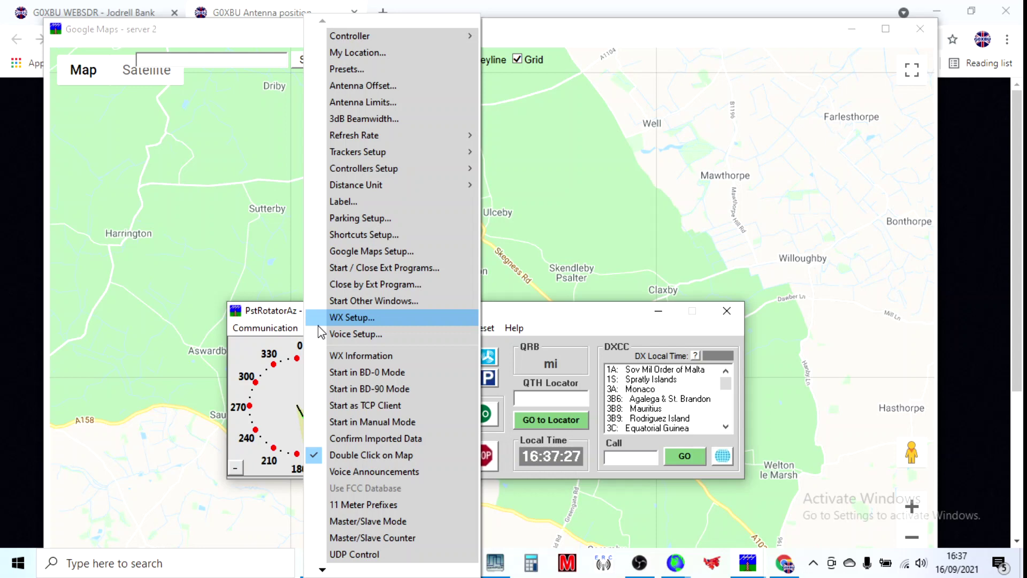
# Look up a station's callsign and turn the antenna toward that station.
pyautogui.click(603, 316)
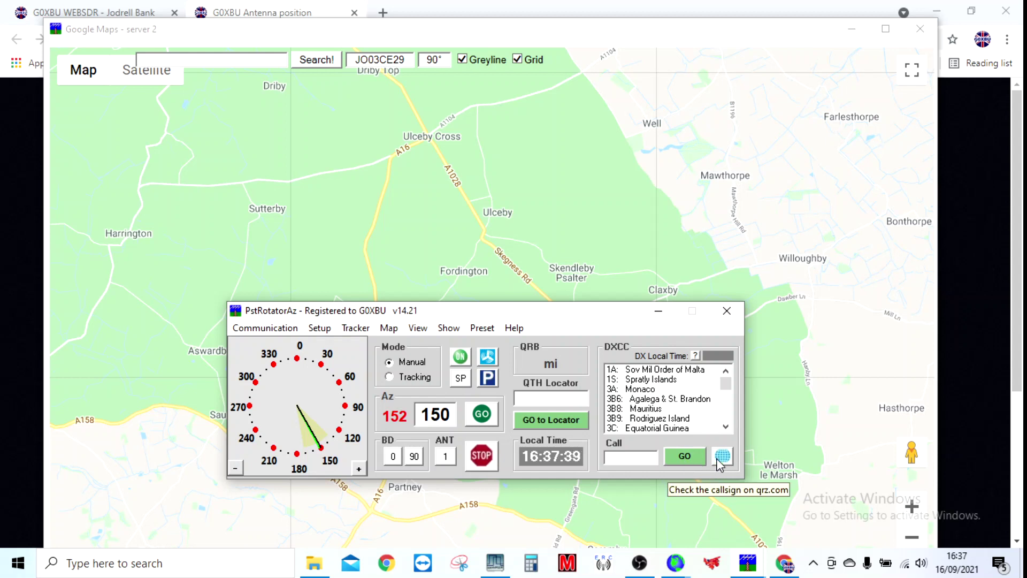
pyautogui.click(632, 457)
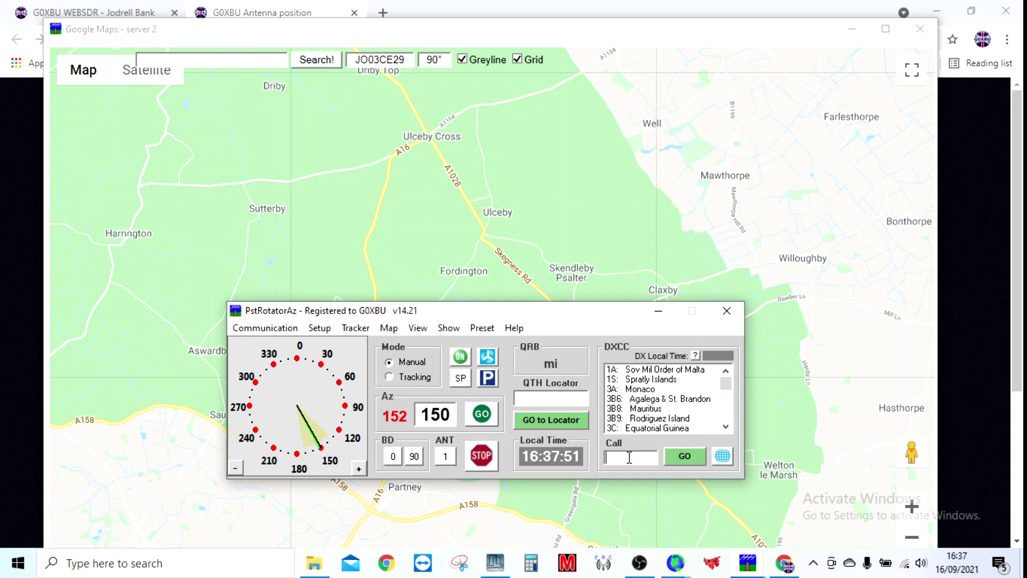
pyautogui.write('G0W')
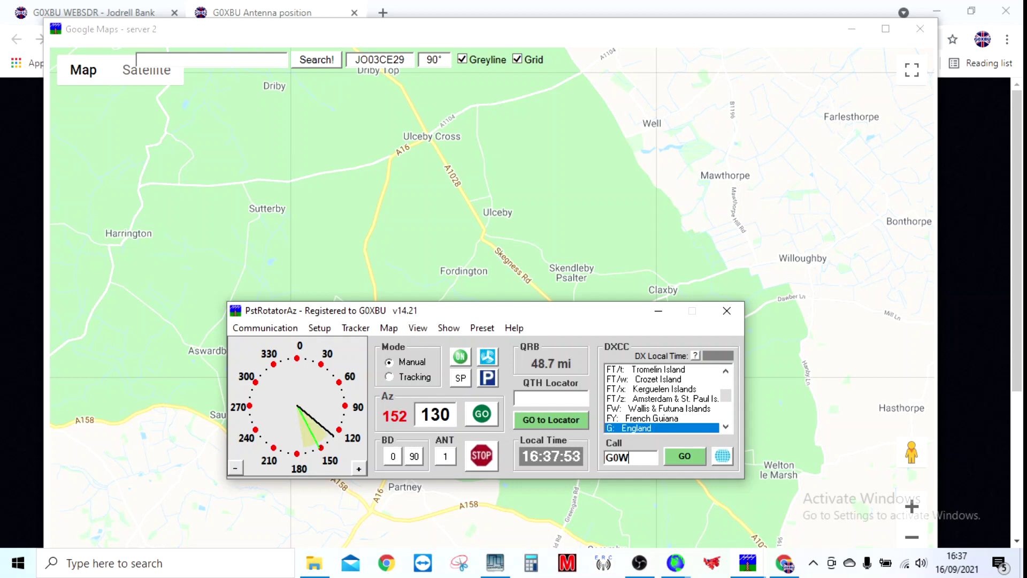
pyautogui.write('US')
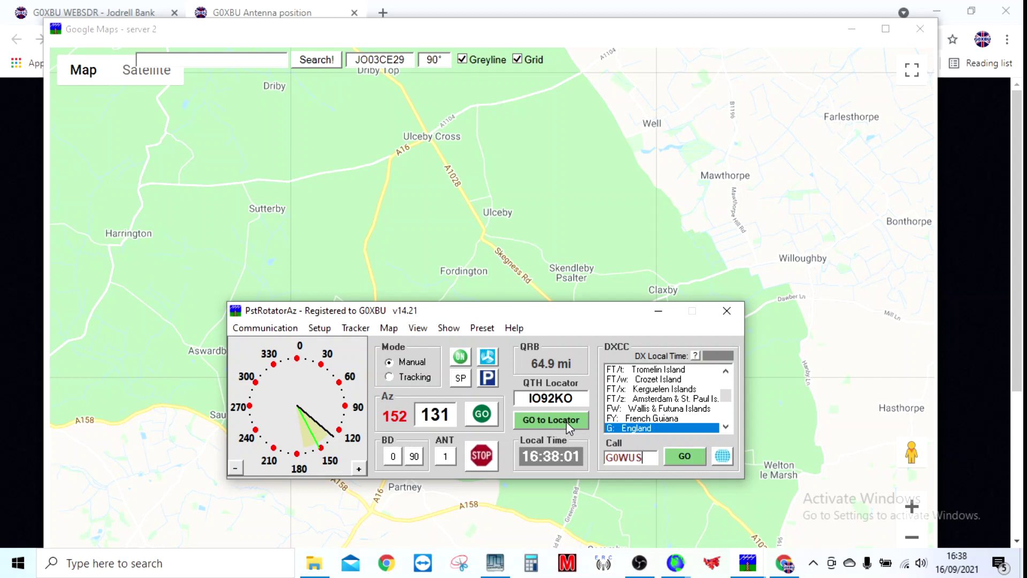
pyautogui.click(685, 459)
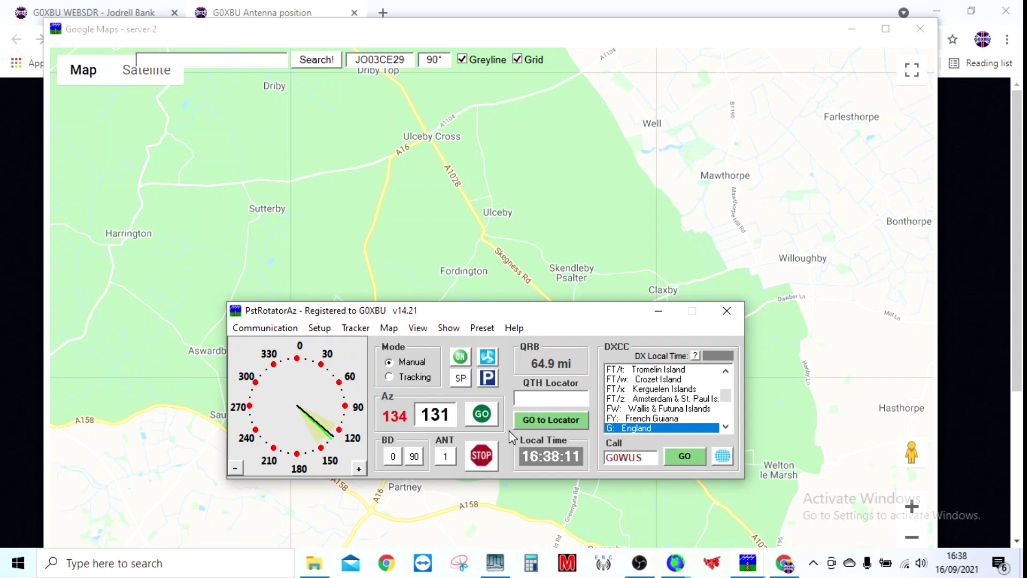
# Aim the antenna at locator IO82LB, setting a 202° target.
pyautogui.click(553, 399)
pyautogui.write('IO82LB')
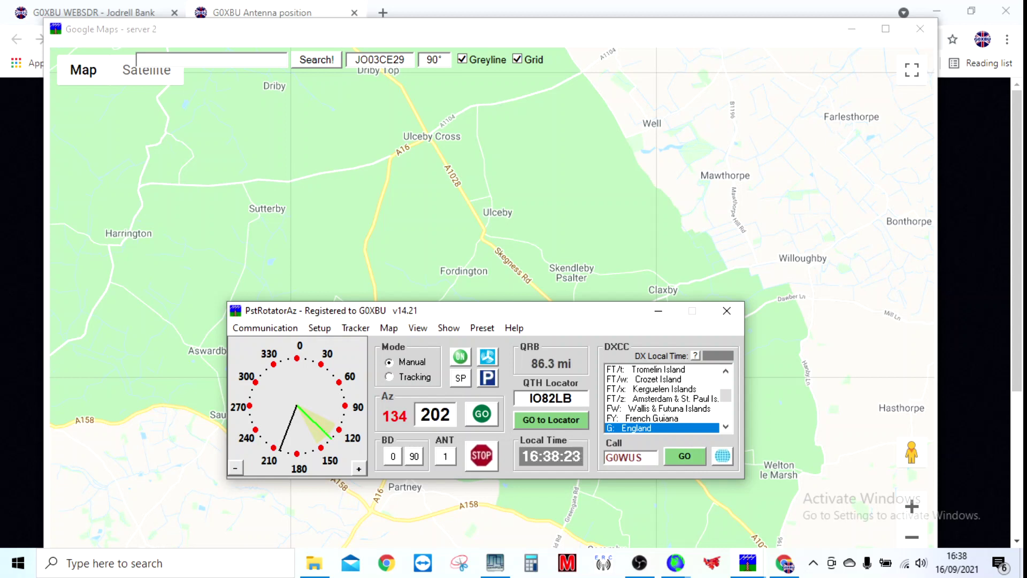
pyautogui.click(558, 419)
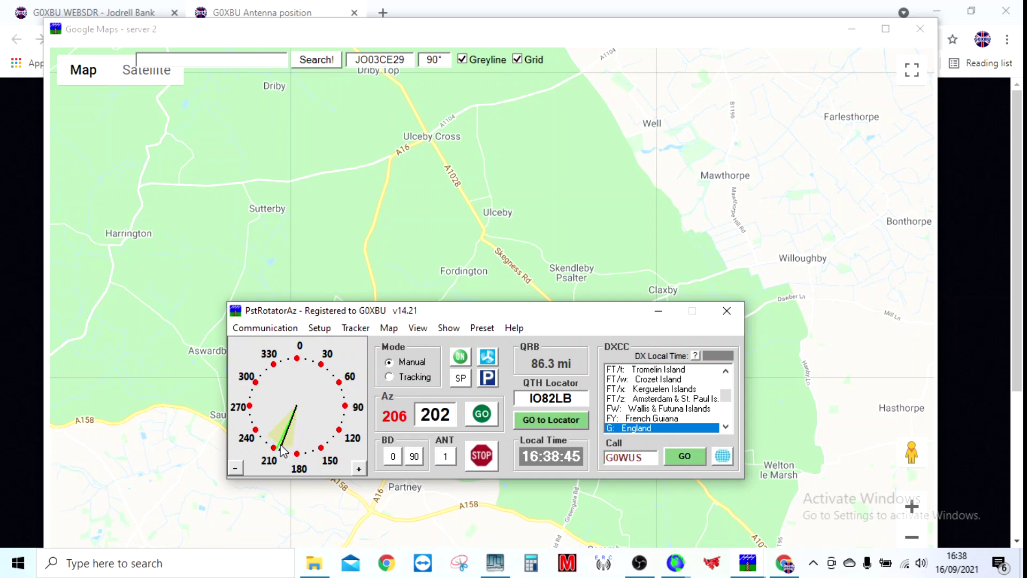
# Review antenna 1's 37° setting in Setup > 3dB Beamwidth, then close it.
pyautogui.click(276, 331)
pyautogui.moveTo(315, 332)
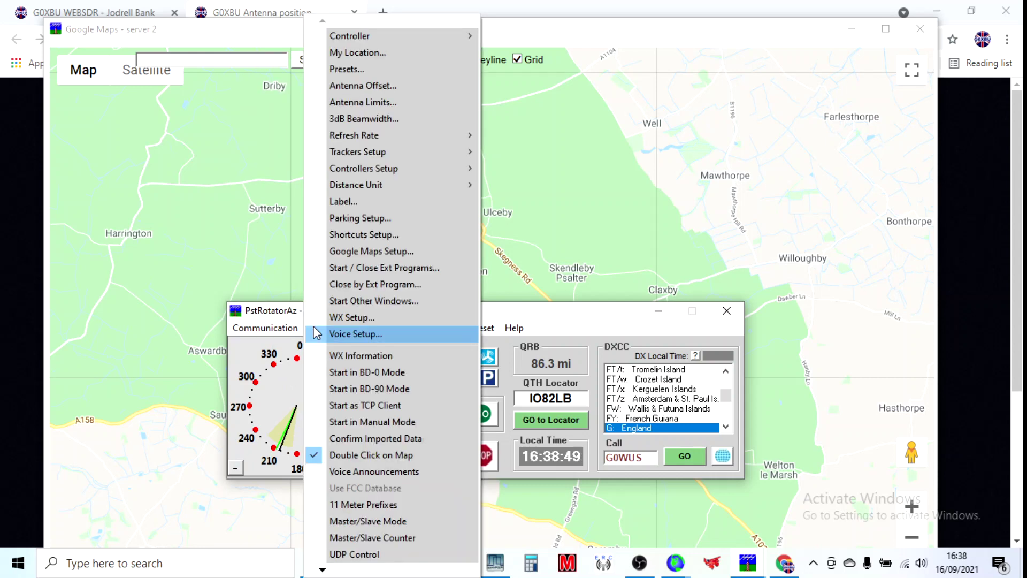
pyautogui.click(391, 118)
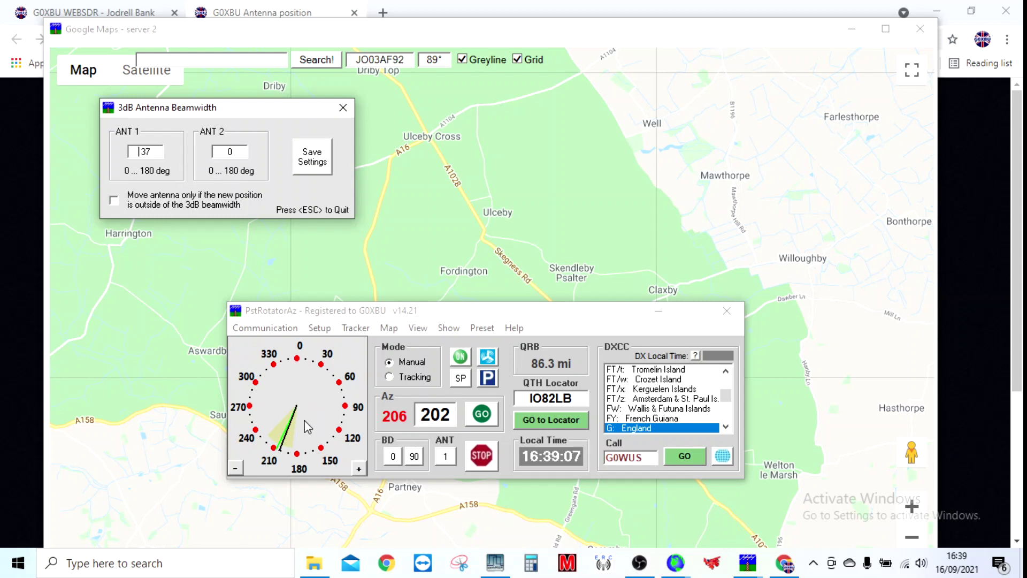
pyautogui.click(343, 108)
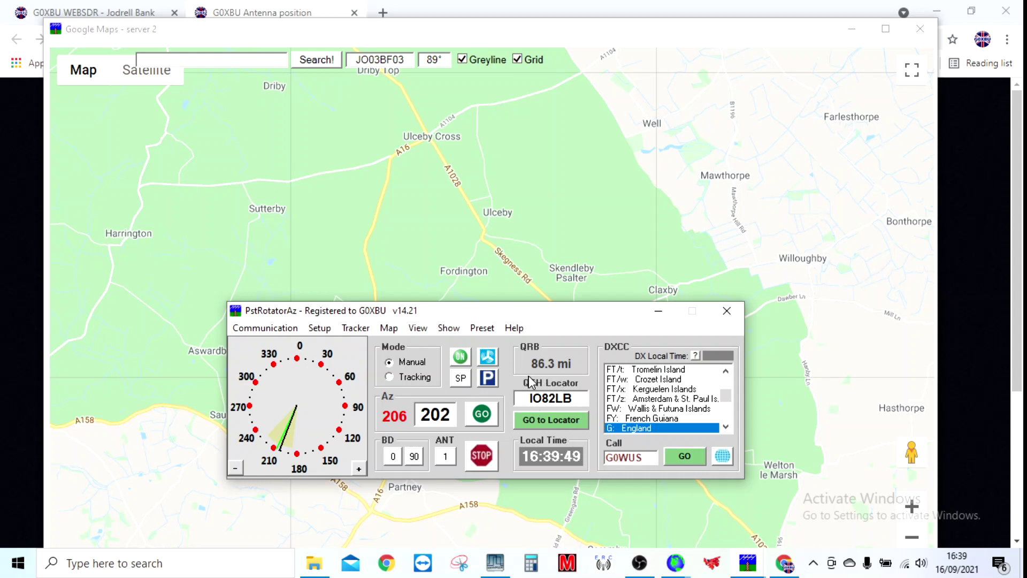
pyautogui.click(488, 378)
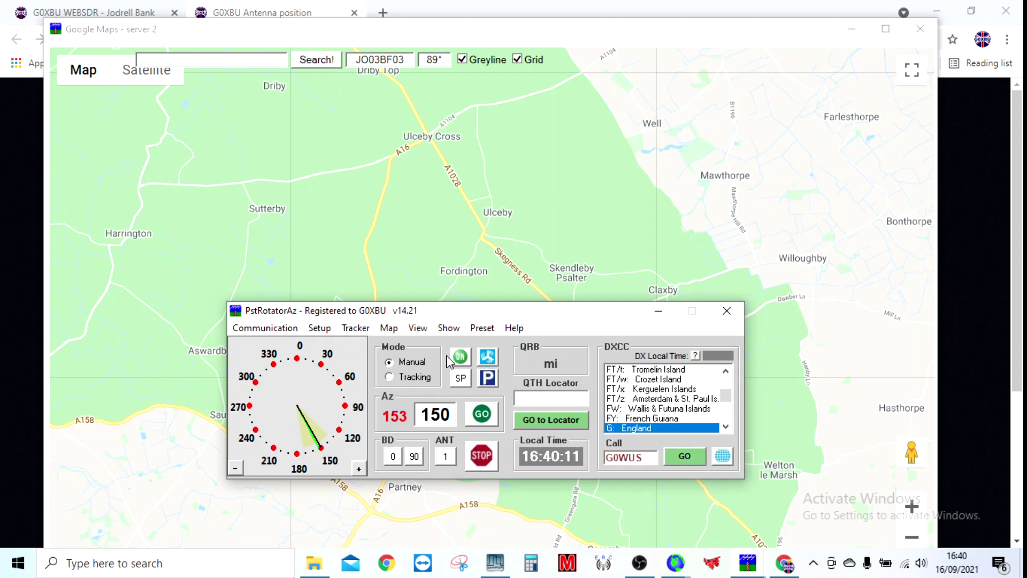
pyautogui.click(320, 329)
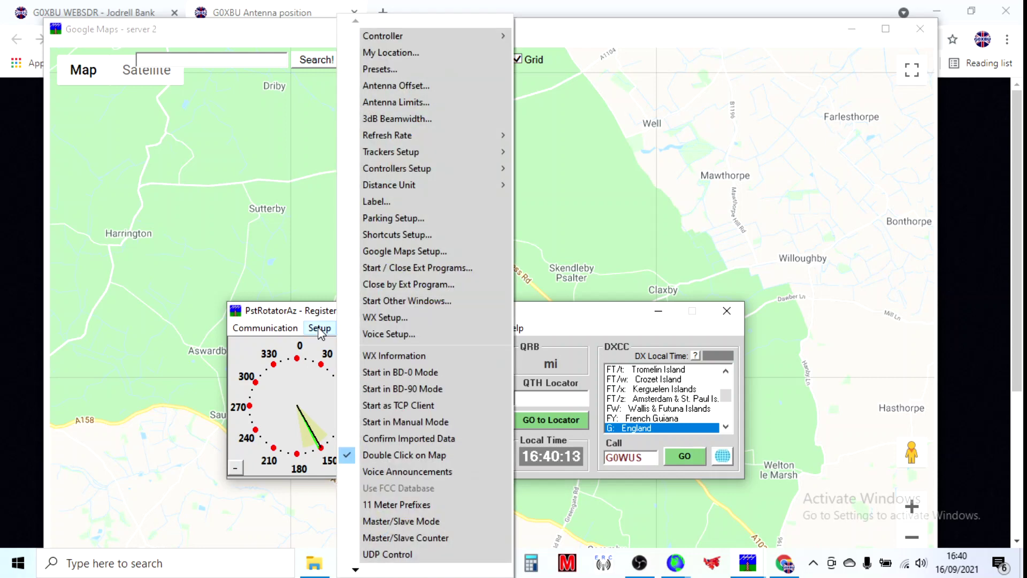
pyautogui.click(377, 355)
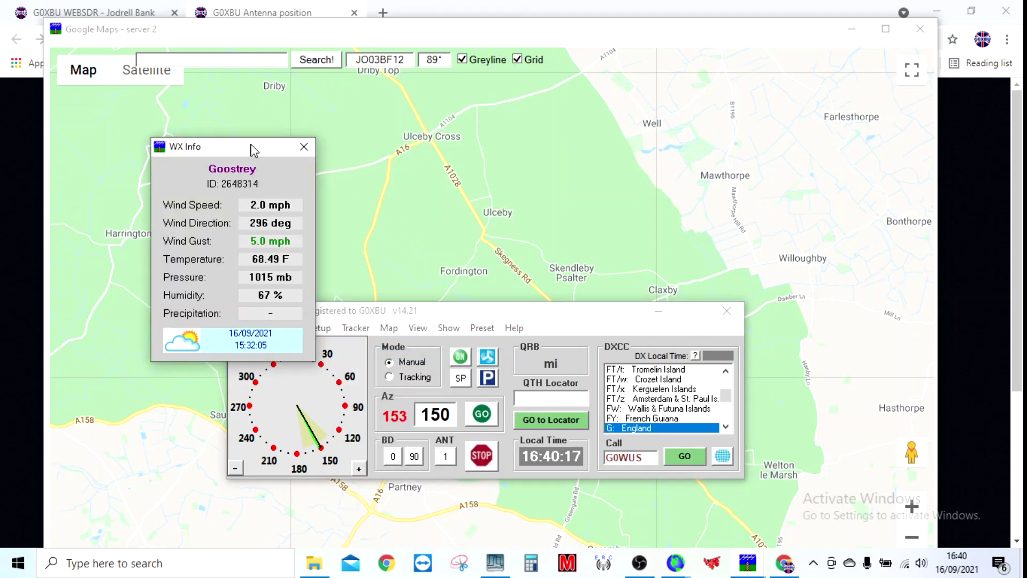
pyautogui.moveTo(250, 143); pyautogui.dragTo(162, 94)
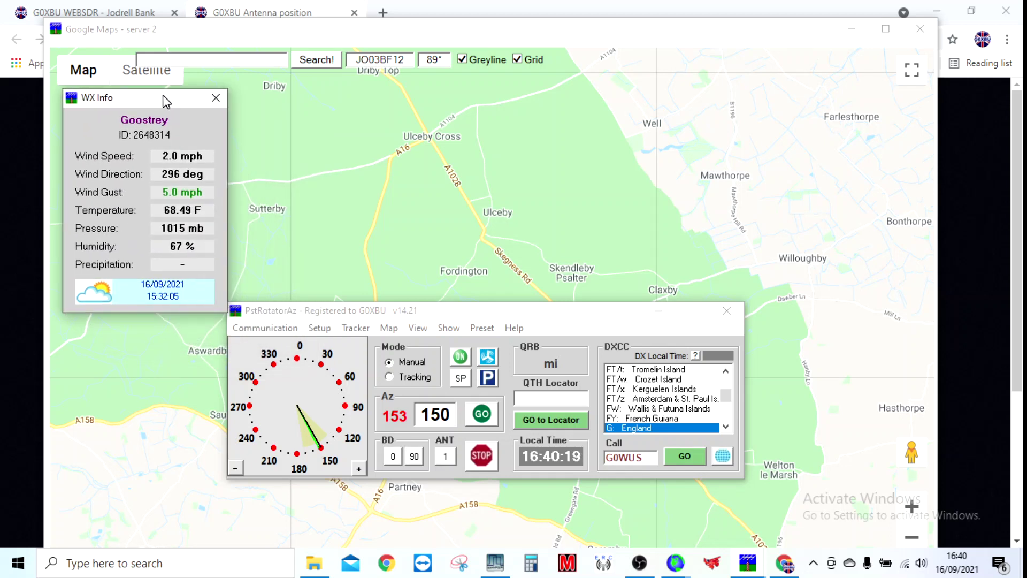
pyautogui.click(215, 99)
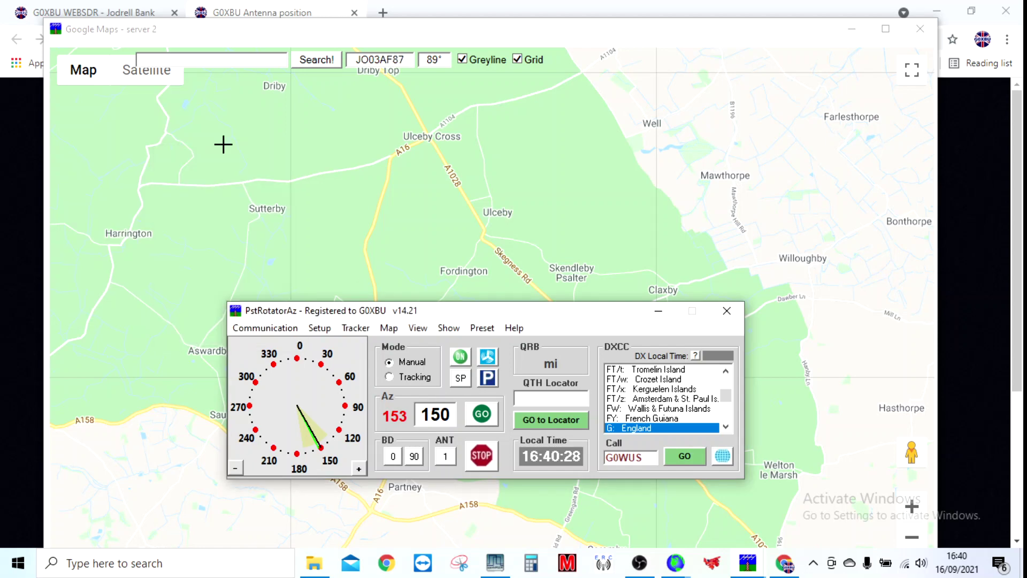
# Review the WX Setup weather settings beside the rotator window, then close them.
pyautogui.click(319, 328)
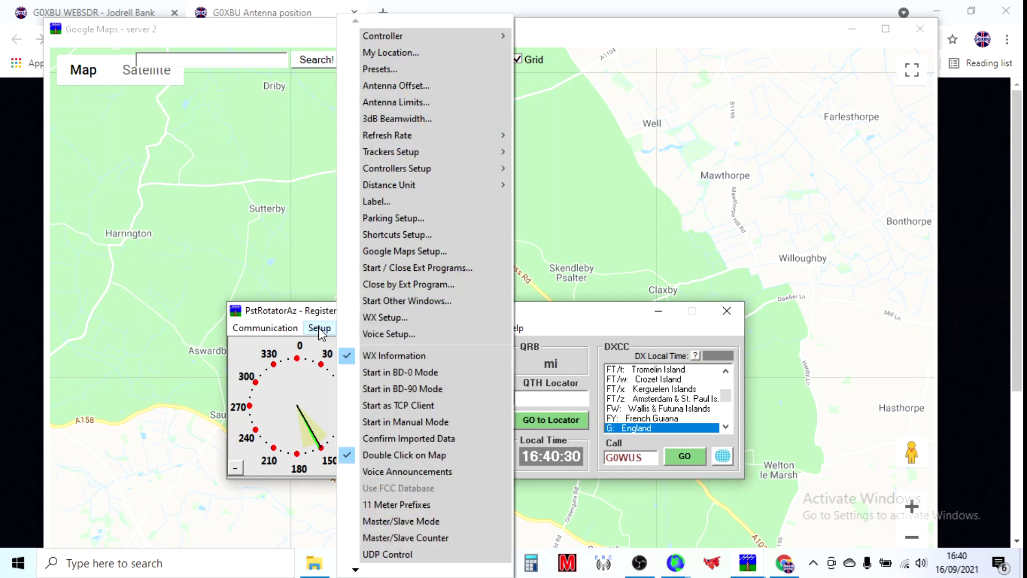
pyautogui.click(386, 317)
pyautogui.moveTo(910, 420); pyautogui.dragTo(437, 21)
pyautogui.moveTo(492, 311); pyautogui.dragTo(486, 356)
pyautogui.moveTo(474, 16); pyautogui.dragTo(474, 34)
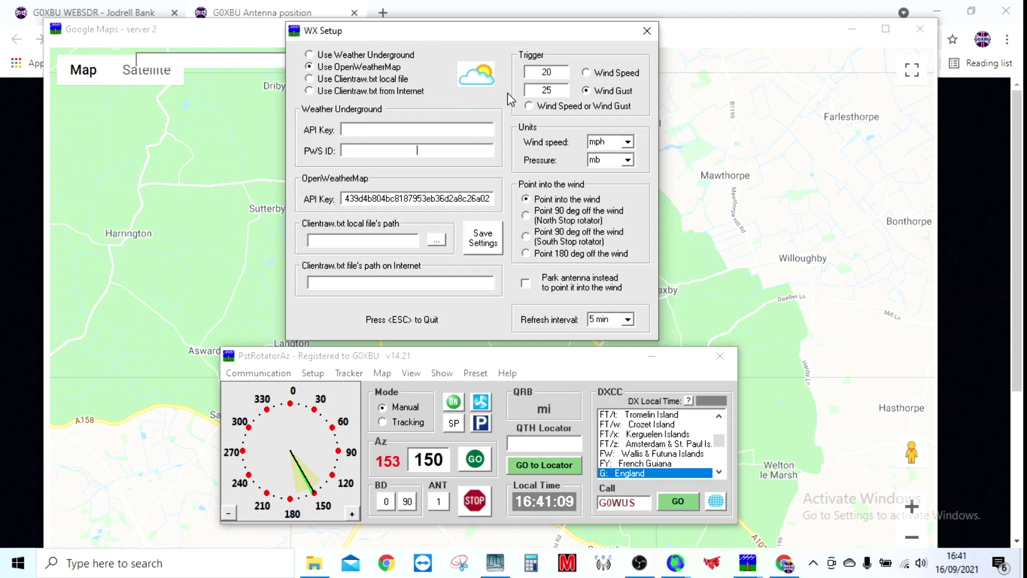
pyautogui.click(646, 31)
# Switch off the wind option, minimise the rotator and maximise the Google Maps window.
pyautogui.click(484, 408)
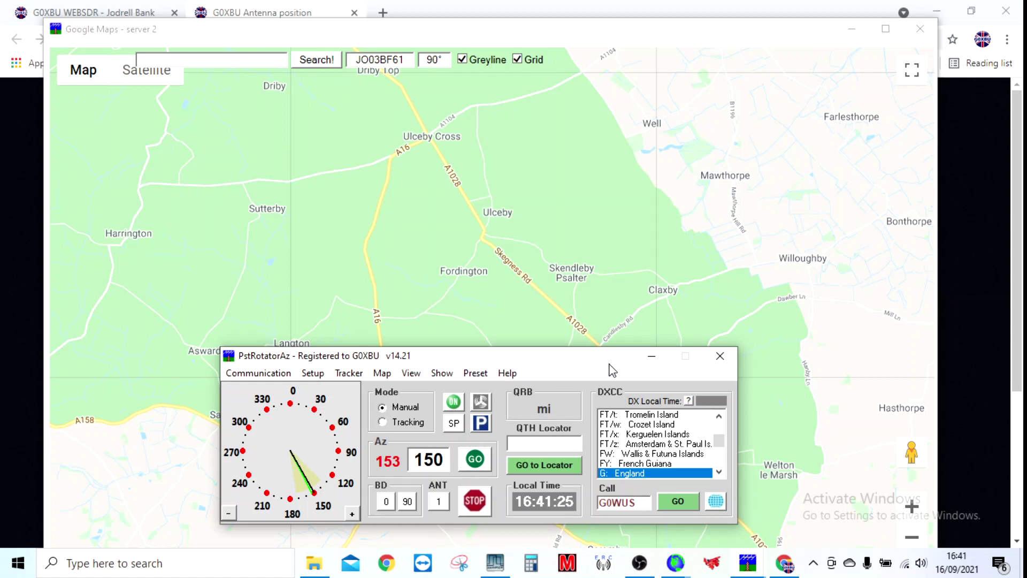
pyautogui.click(650, 357)
pyautogui.click(886, 29)
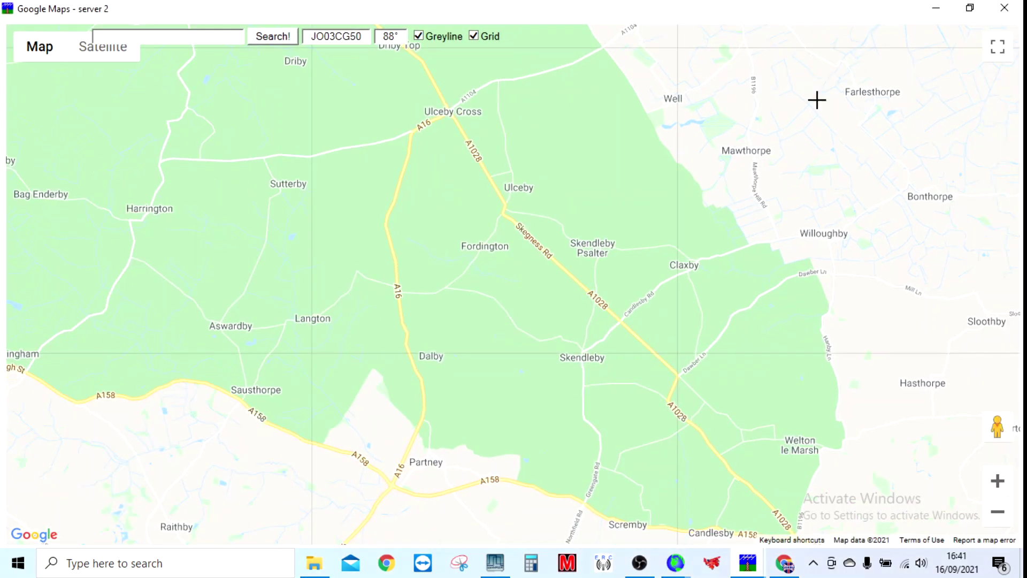
# Zoom out the Google Maps view and place the target marker on Leicester.
pyautogui.scroll(-1, 535, 303)
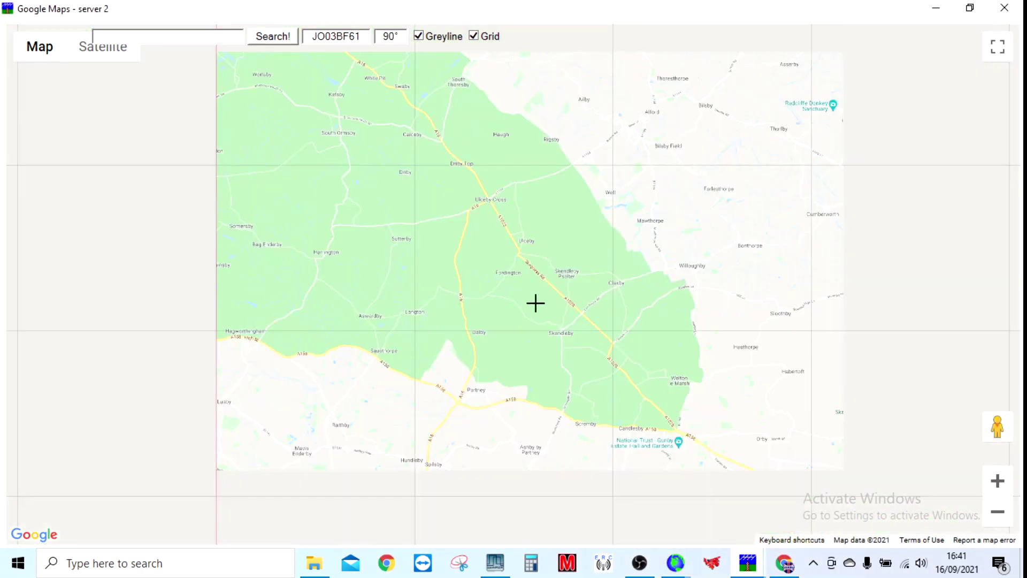
pyautogui.scroll(-1, 539, 307)
pyautogui.scroll(-1, 538, 305)
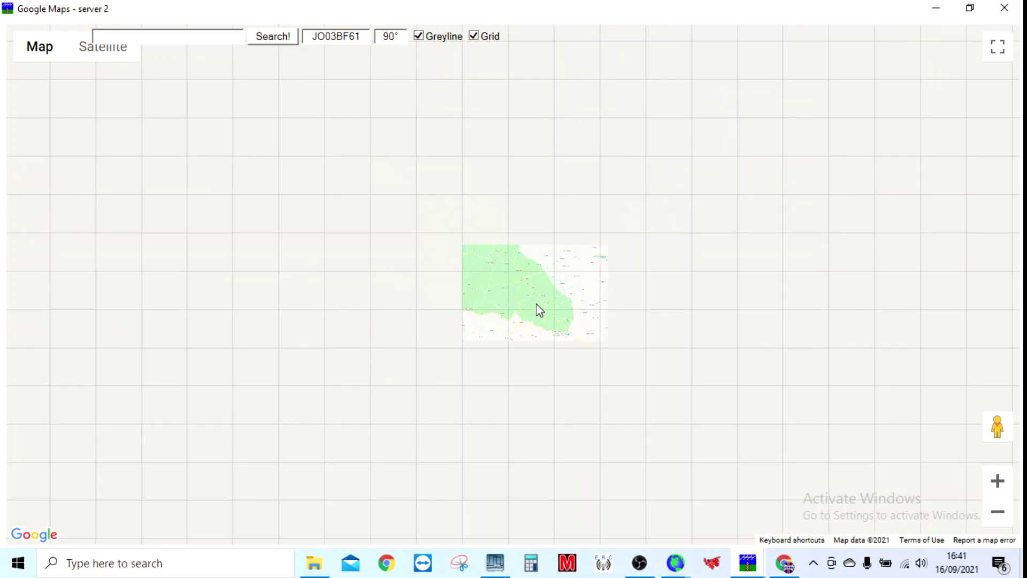
pyautogui.scroll(-1, 538, 306)
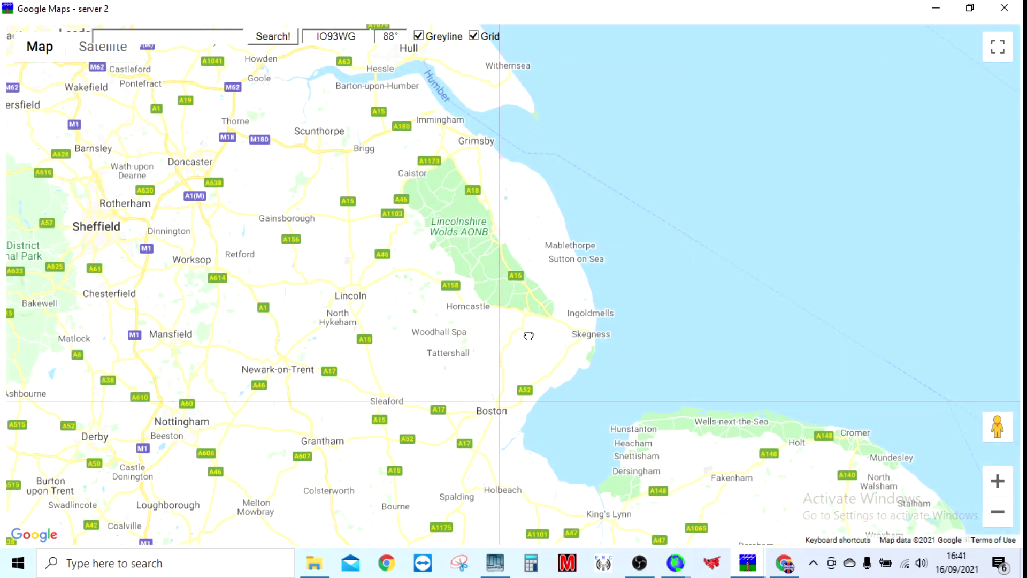
pyautogui.scroll(-1, 546, 354)
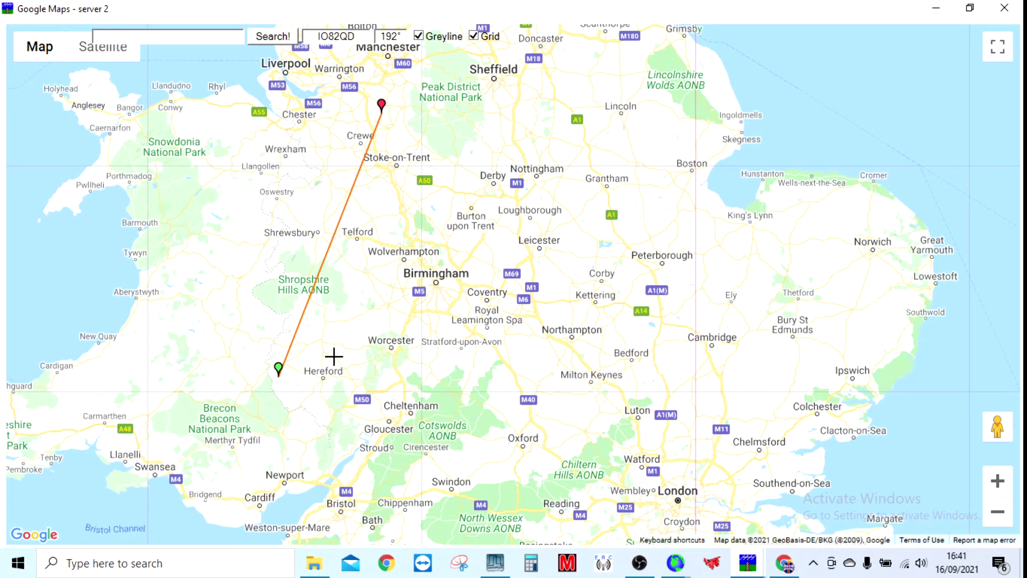
pyautogui.click(522, 249)
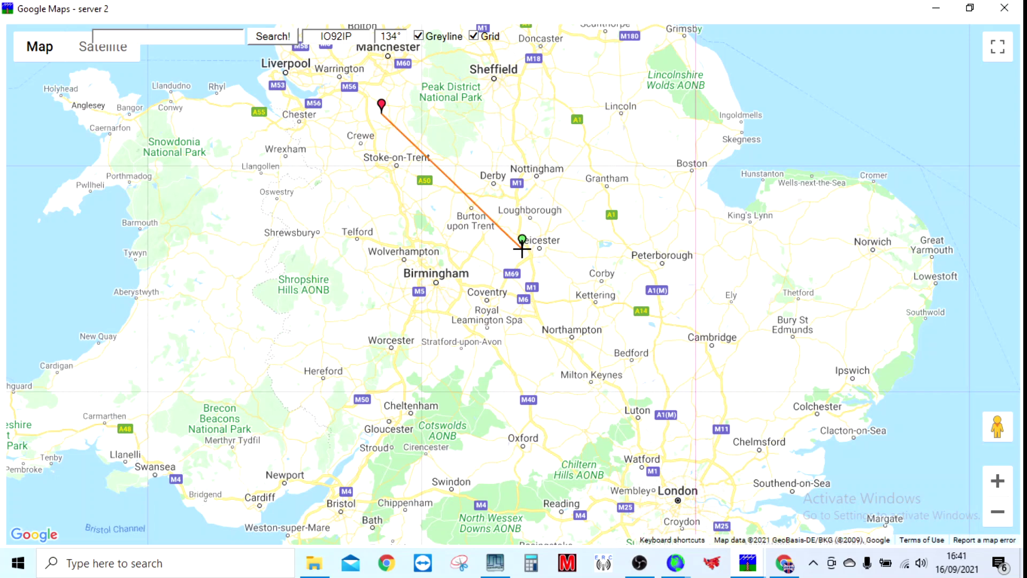
# Bring the control window back and pick a target near Grantham: 107°, 87.7 mi.
pyautogui.click(747, 563)
pyautogui.click(643, 499)
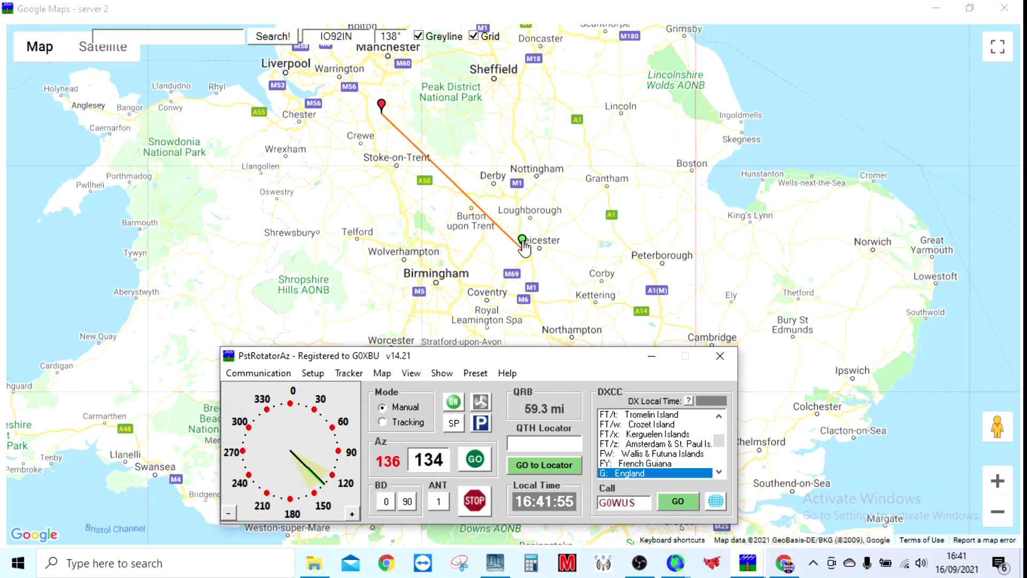
pyautogui.click(553, 216)
pyautogui.moveTo(553, 216); pyautogui.dragTo(609, 173)
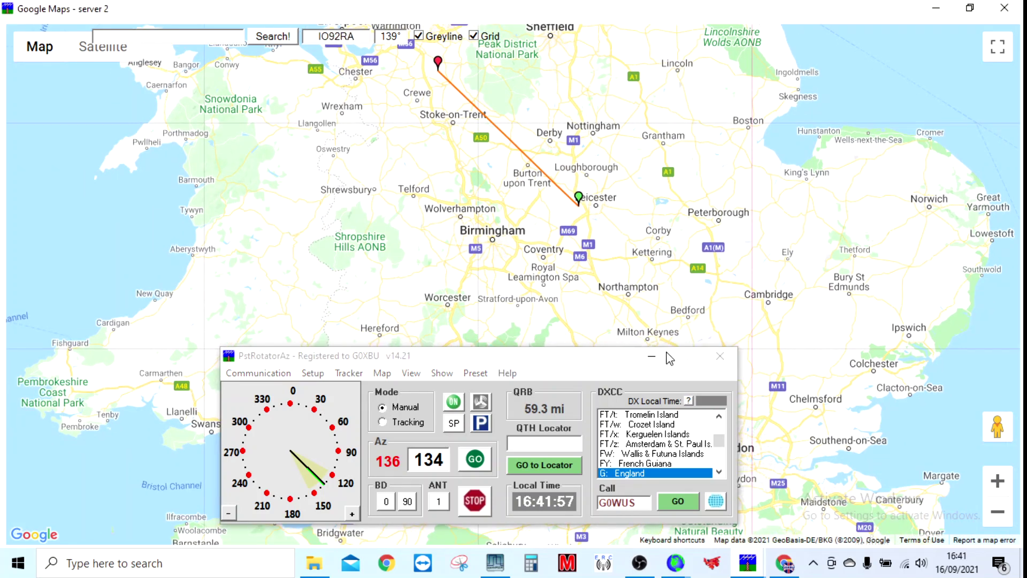
pyautogui.click(714, 156)
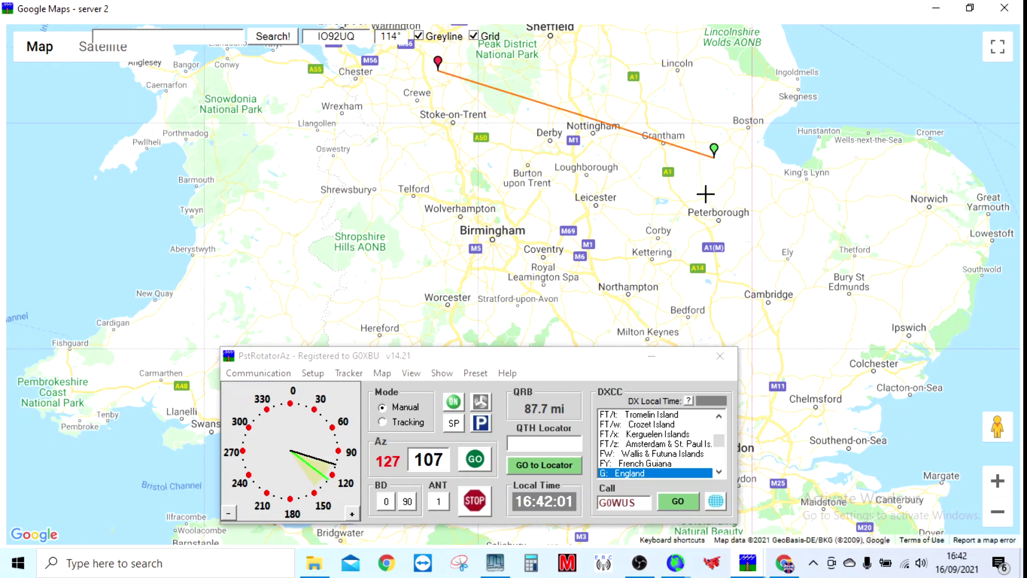
# Open the custom Europe map from My Maps, then load the standard Europe locator-grid map.
pyautogui.click(382, 374)
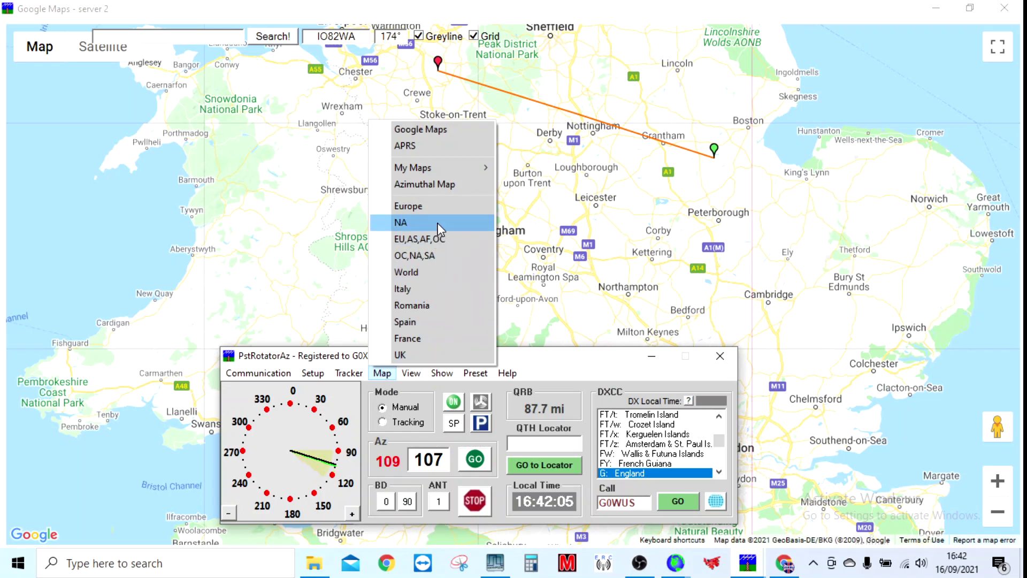
pyautogui.moveTo(441, 169)
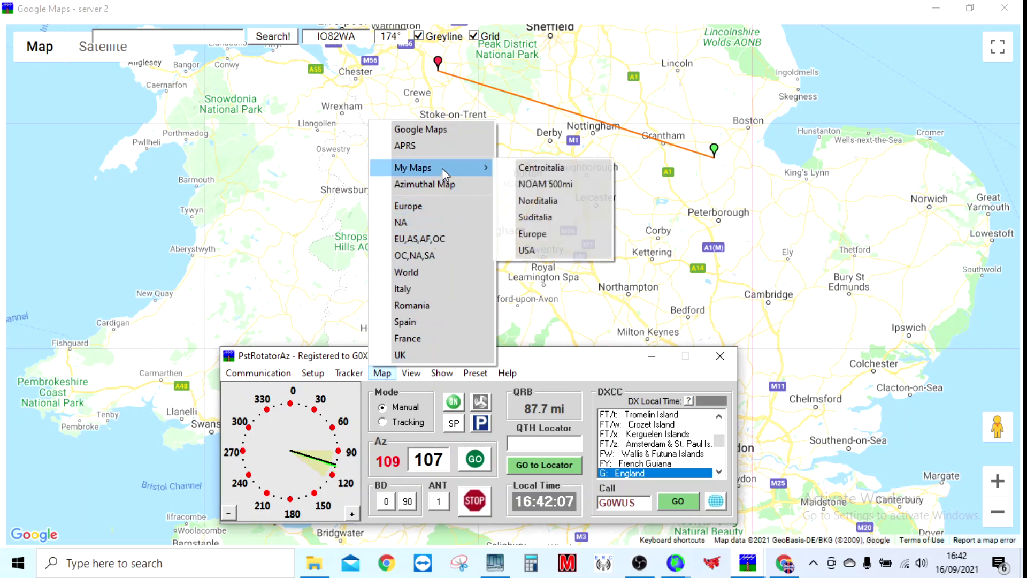
pyautogui.click(537, 236)
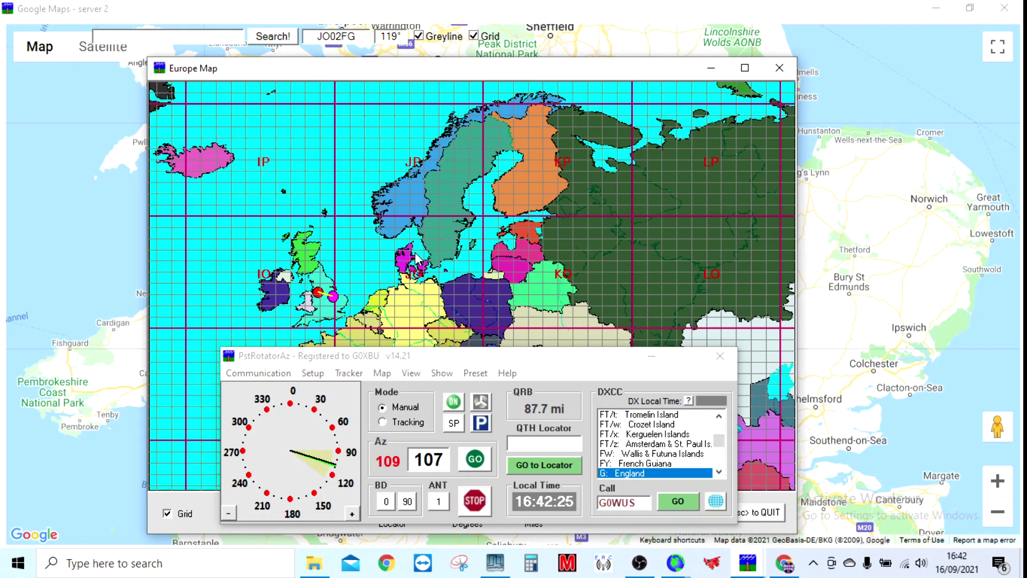
pyautogui.click(381, 375)
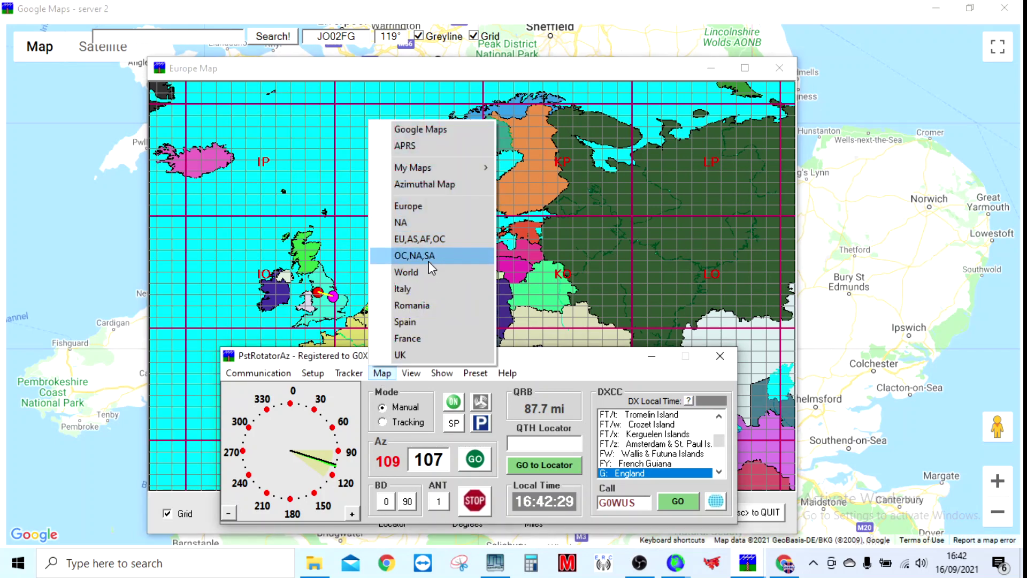
pyautogui.click(413, 207)
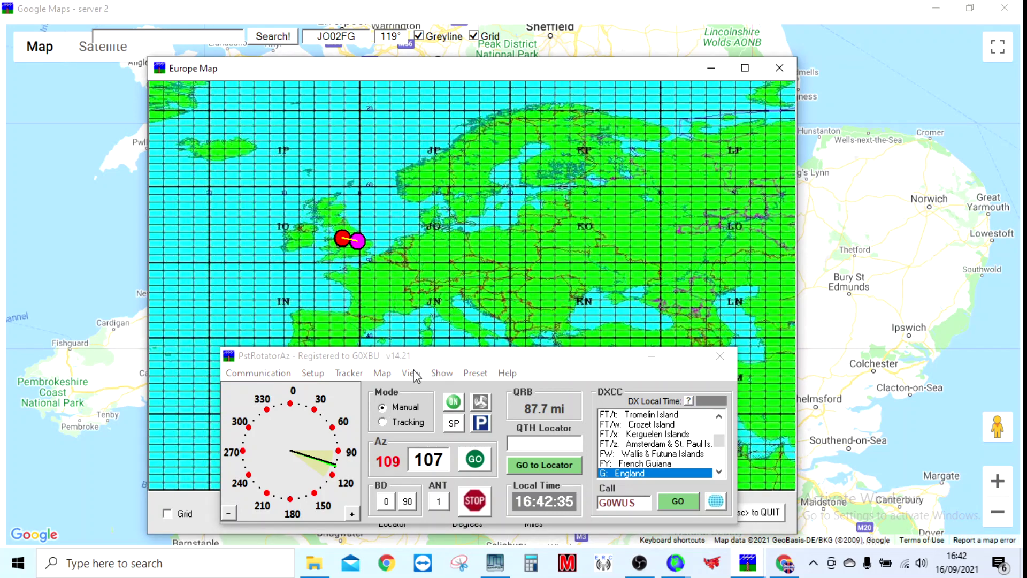
pyautogui.click(382, 374)
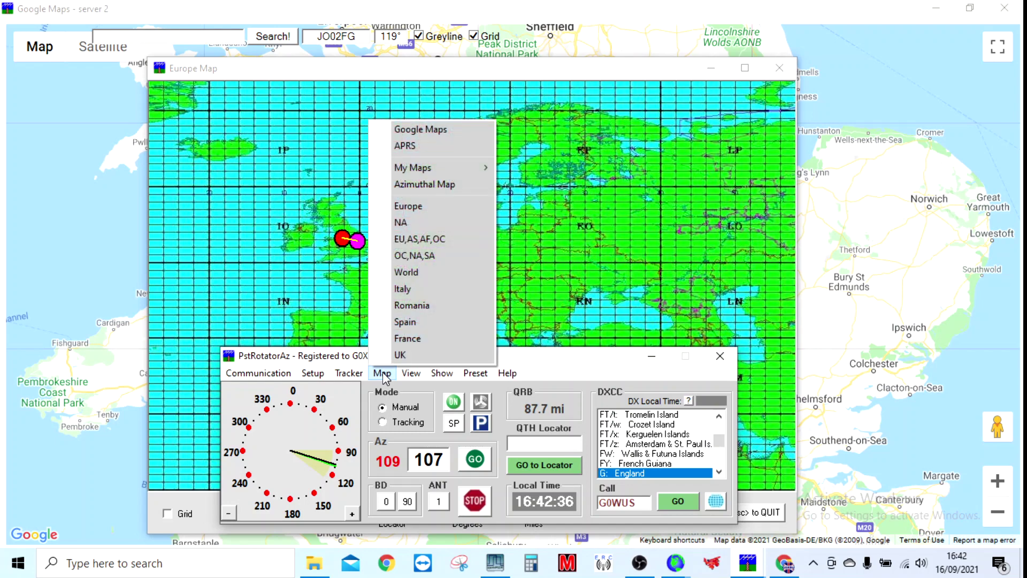
# Show the UK map and target locator IO93OH at 84°, 62.1 mi away.
pyautogui.click(405, 354)
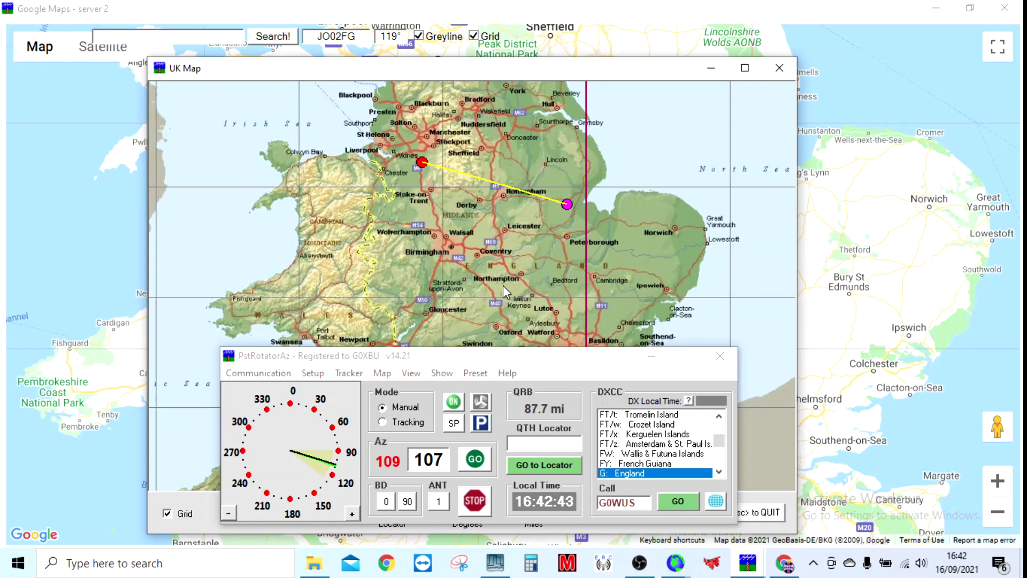
pyautogui.click(540, 444)
pyautogui.write('IO93OH')
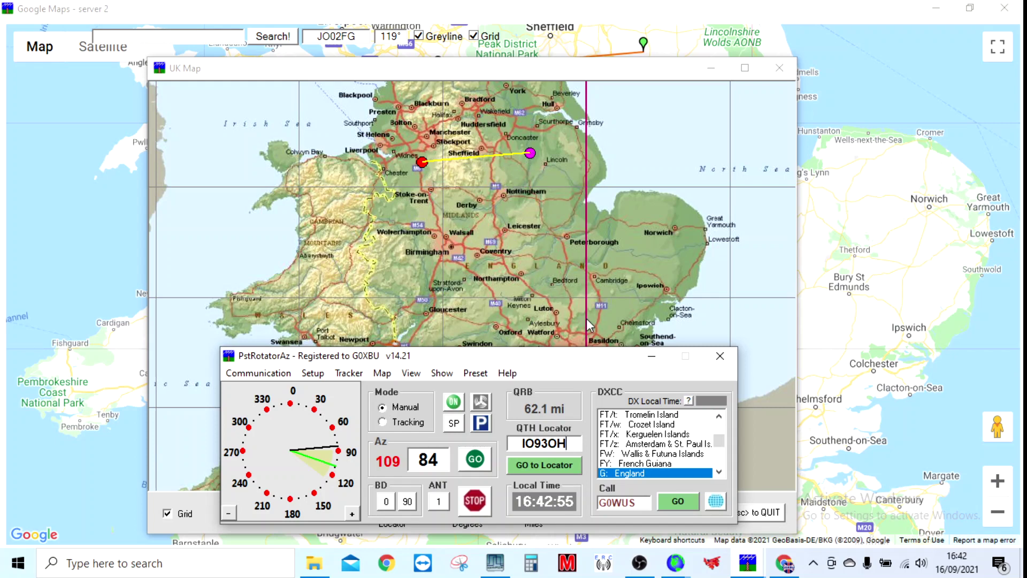
pyautogui.moveTo(561, 354); pyautogui.dragTo(565, 318)
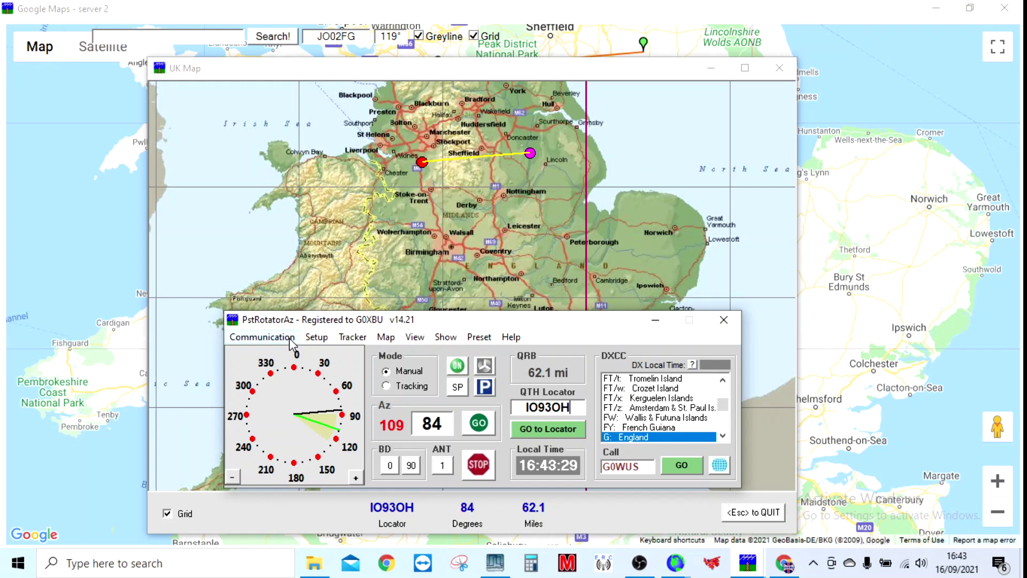
# Raise the control window slightly and bring the Antenna Position web page forward.
pyautogui.moveTo(443, 328); pyautogui.dragTo(445, 302)
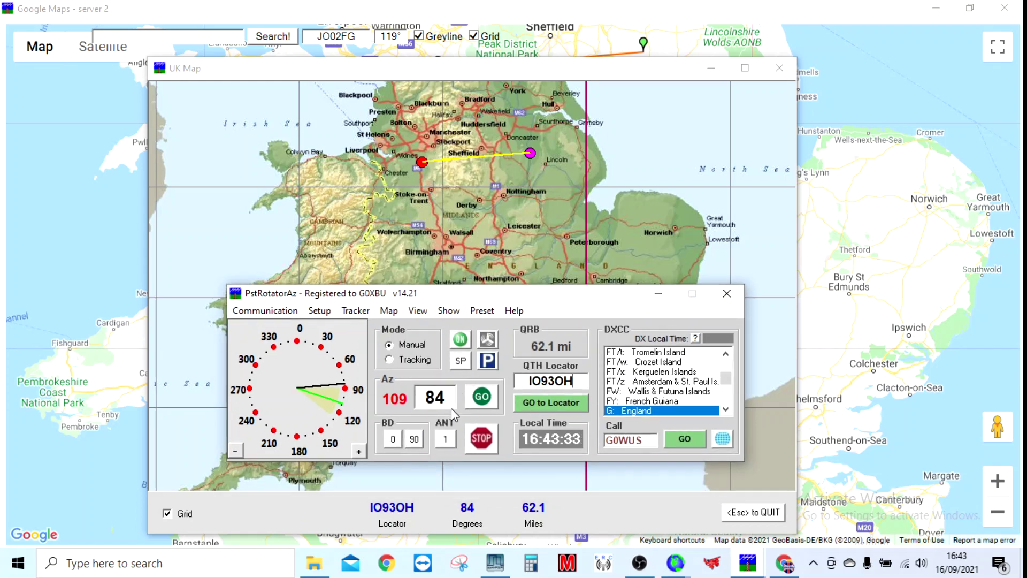
pyautogui.click(790, 554)
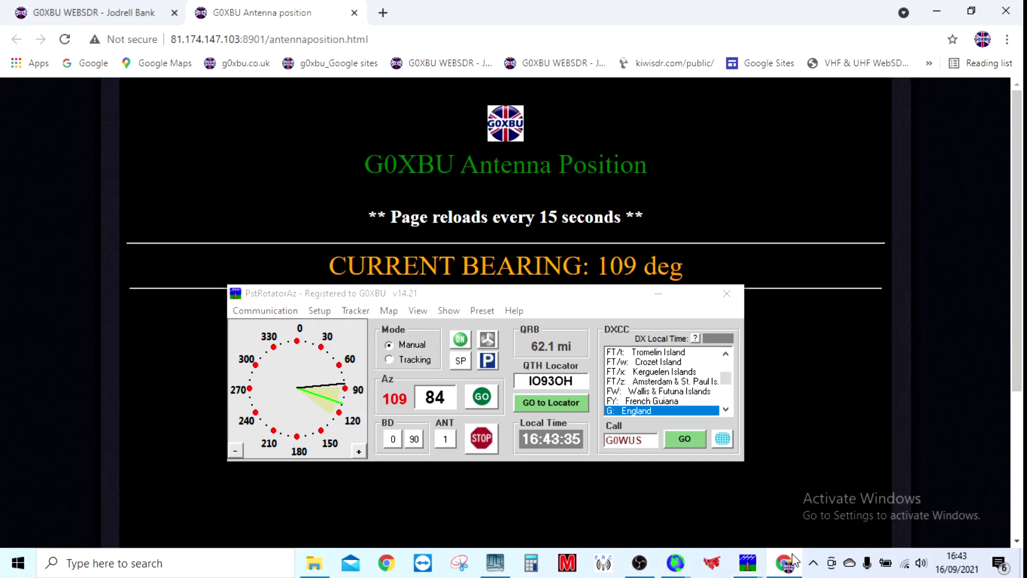
# Return to the Antenna Position page, its pointer showing the 109 deg bearing.
pyautogui.click(658, 295)
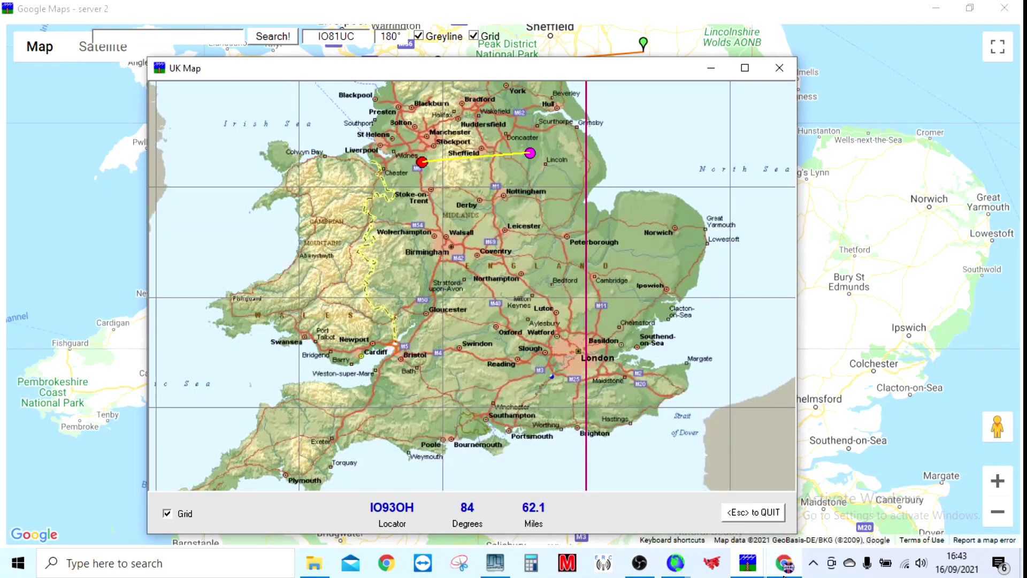
pyautogui.click(783, 571)
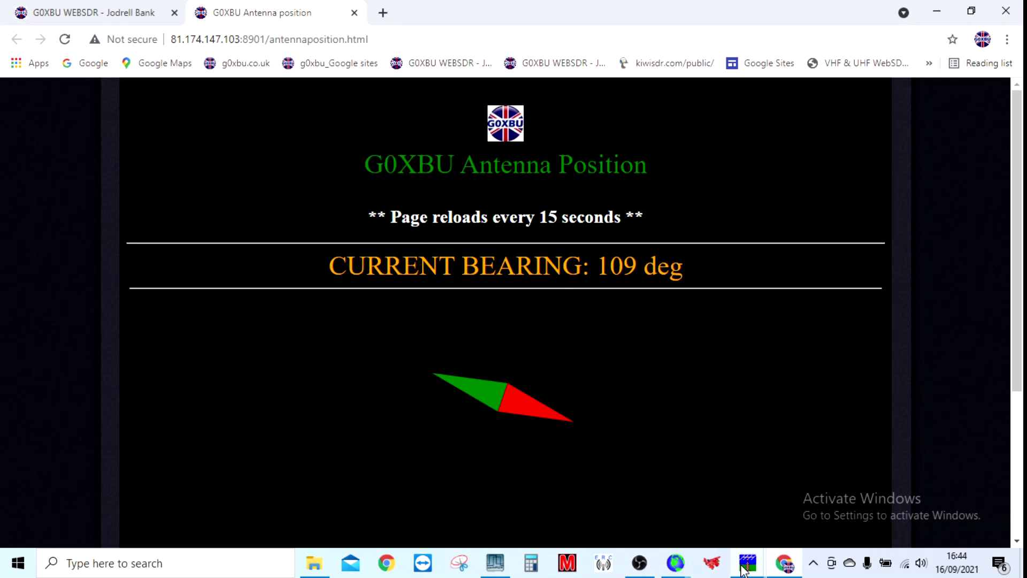
pyautogui.moveTo(744, 570)
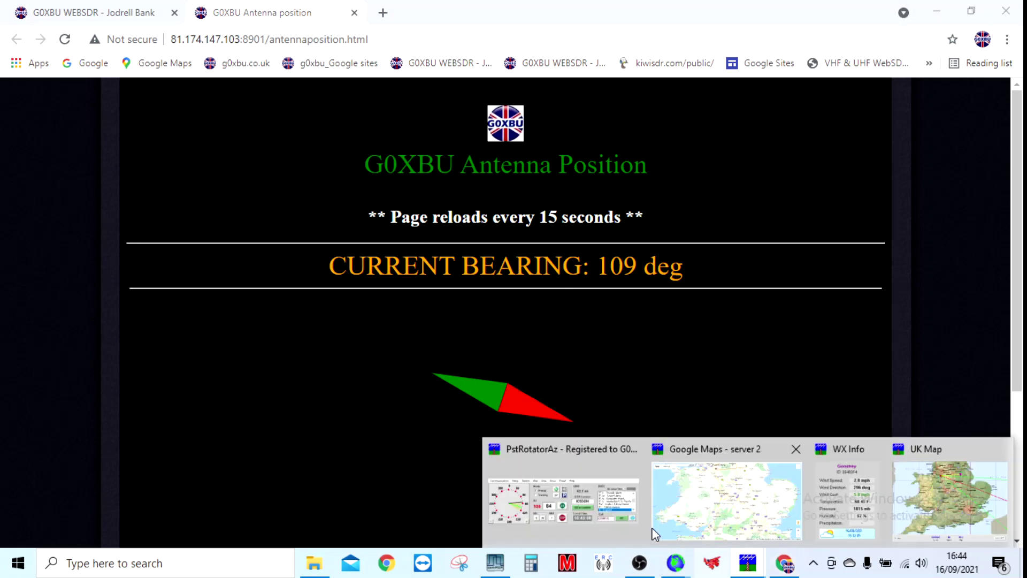
# Minimise the UK and Google Maps windows and park the antenna at 150°.
pyautogui.click(591, 503)
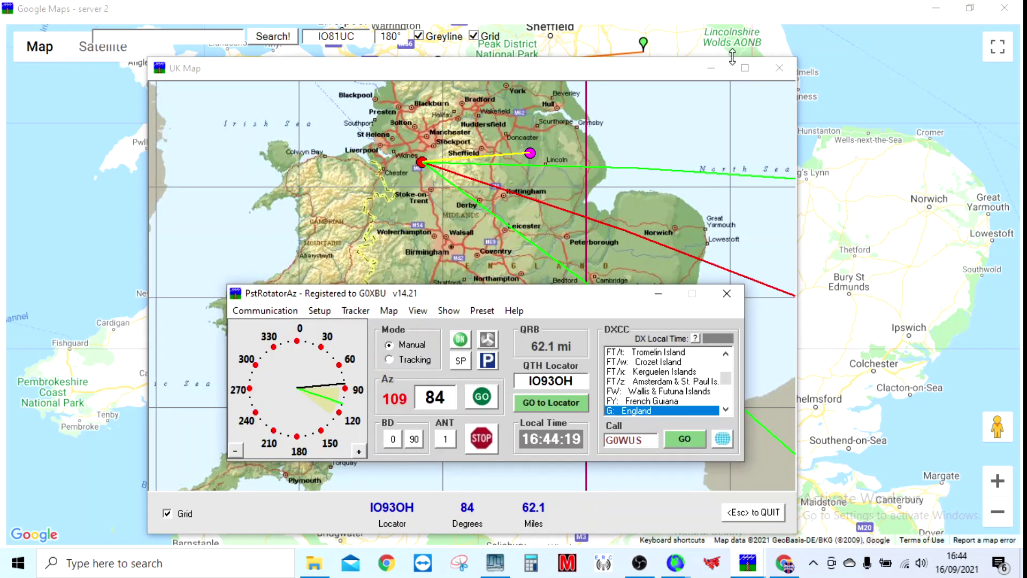
pyautogui.click(711, 67)
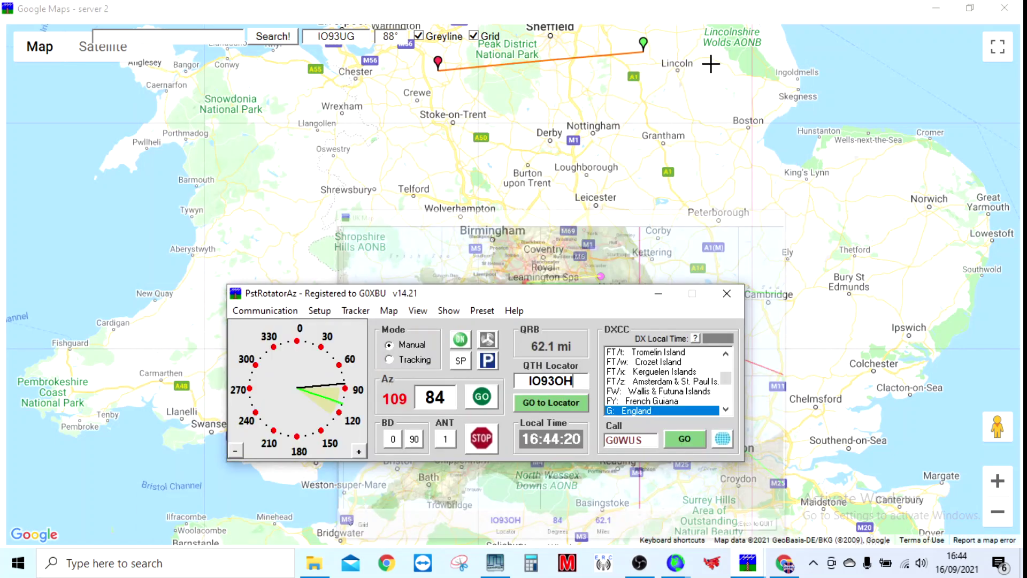
pyautogui.click(935, 8)
pyautogui.moveTo(557, 298); pyautogui.dragTo(502, 346)
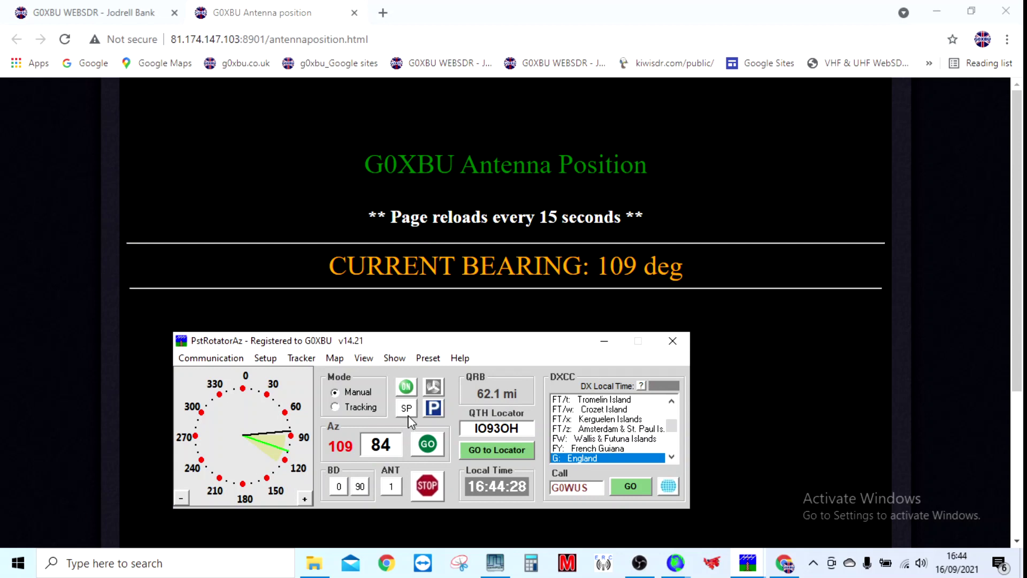
pyautogui.click(433, 408)
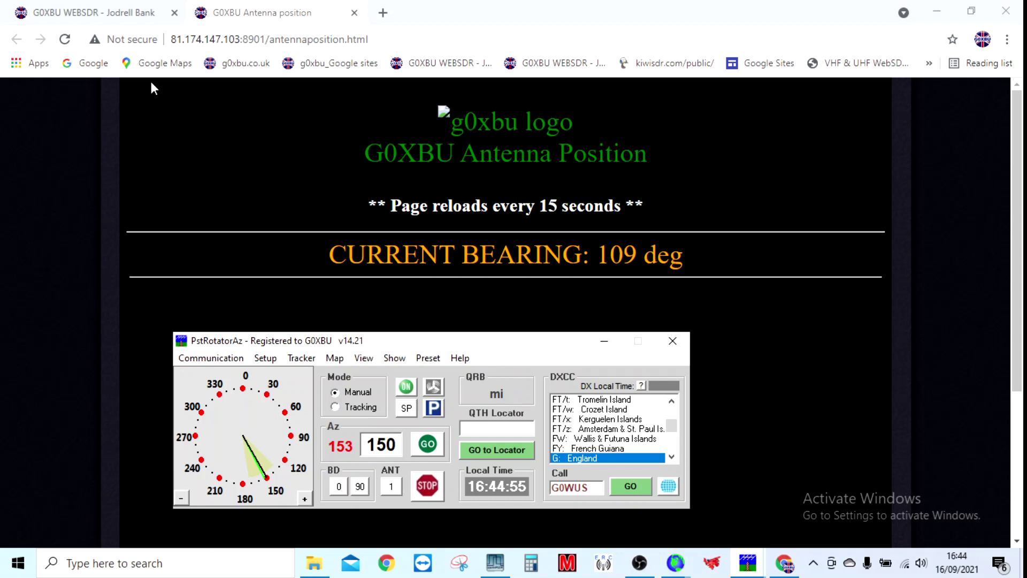
# Reload the antenna position page to show 153 deg, then open File Explorer.
pyautogui.click(67, 43)
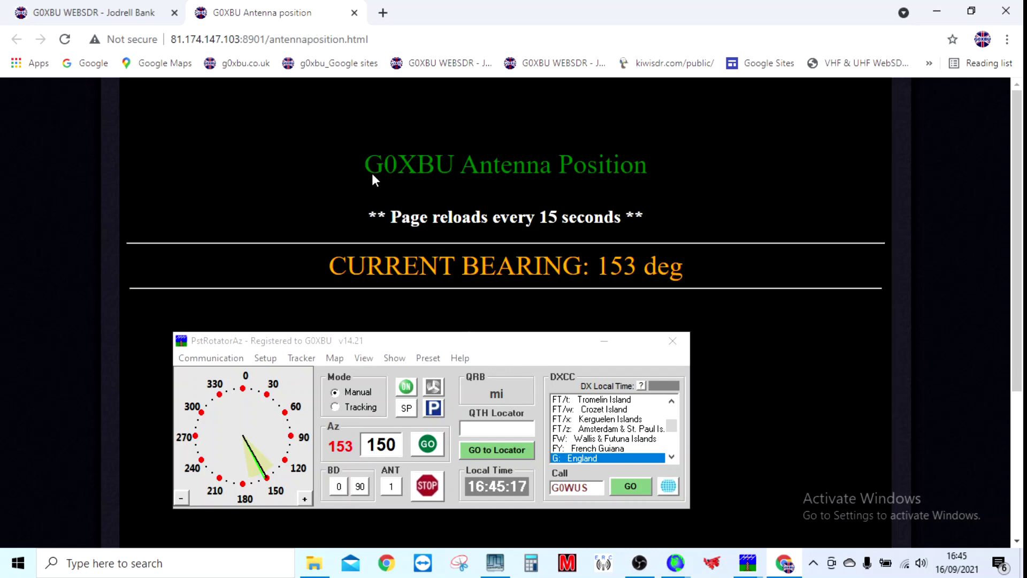
pyautogui.click(319, 557)
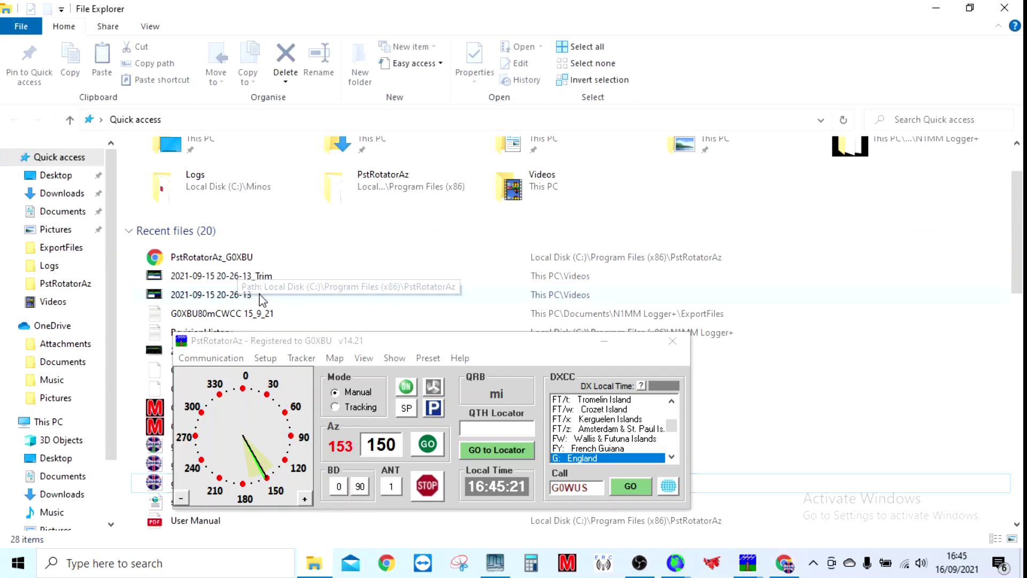
# In the PstRotatorAz program folder, open Backup and select the PstRotatorAz web page file.
pyautogui.click(53, 284)
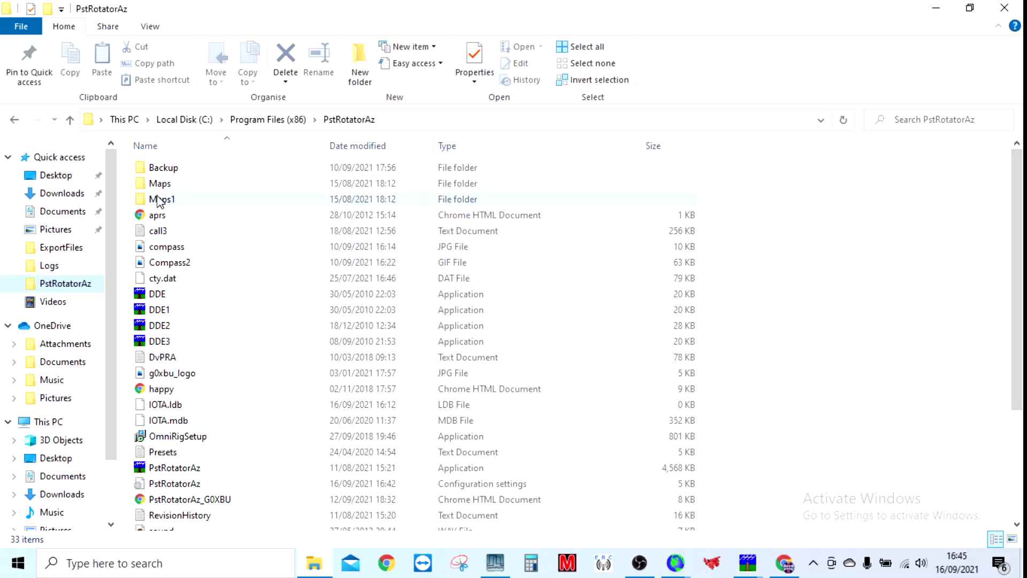
pyautogui.click(169, 169)
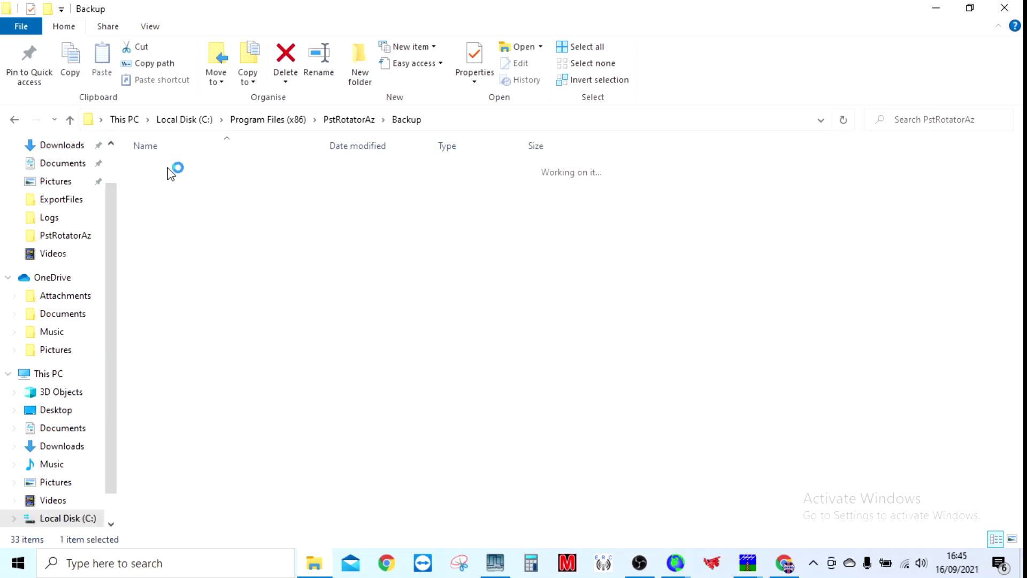
pyautogui.click(185, 200)
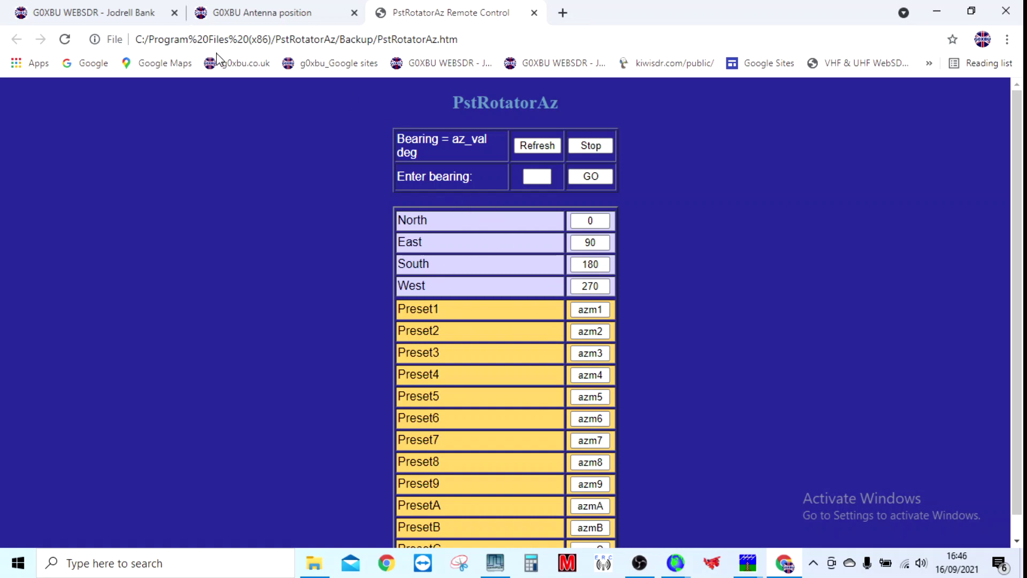
# Mute the WebSDR receiver, reopen the Antenna position page showing 153°, and close the duplicate tab.
pyautogui.click(125, 16)
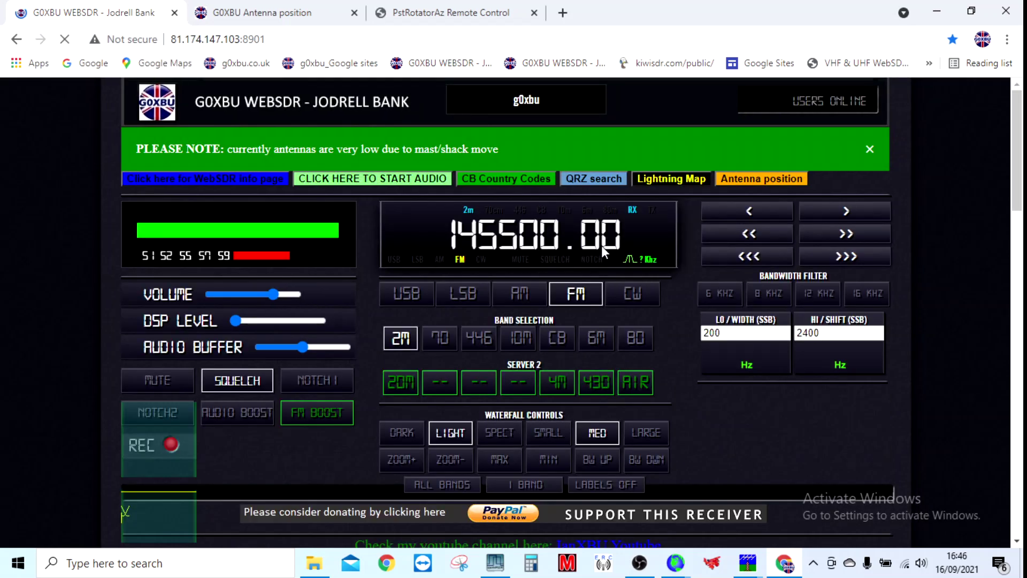
pyautogui.click(160, 389)
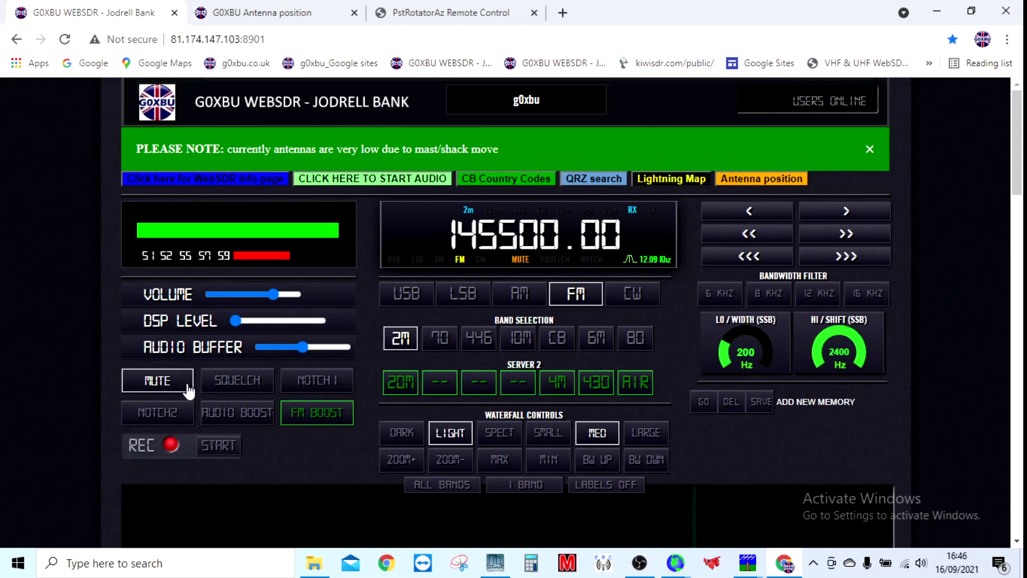
pyautogui.click(750, 180)
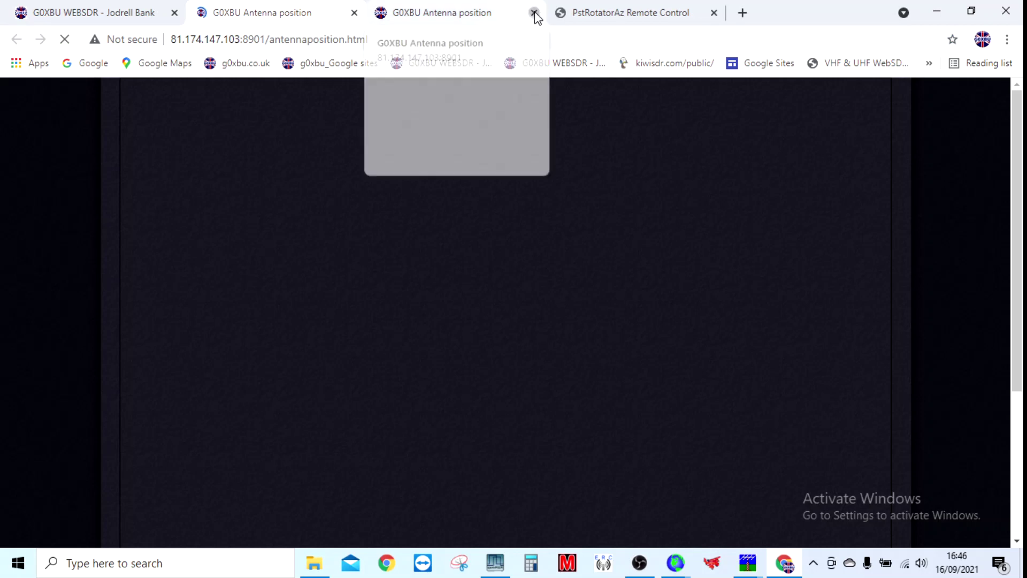
pyautogui.click(534, 12)
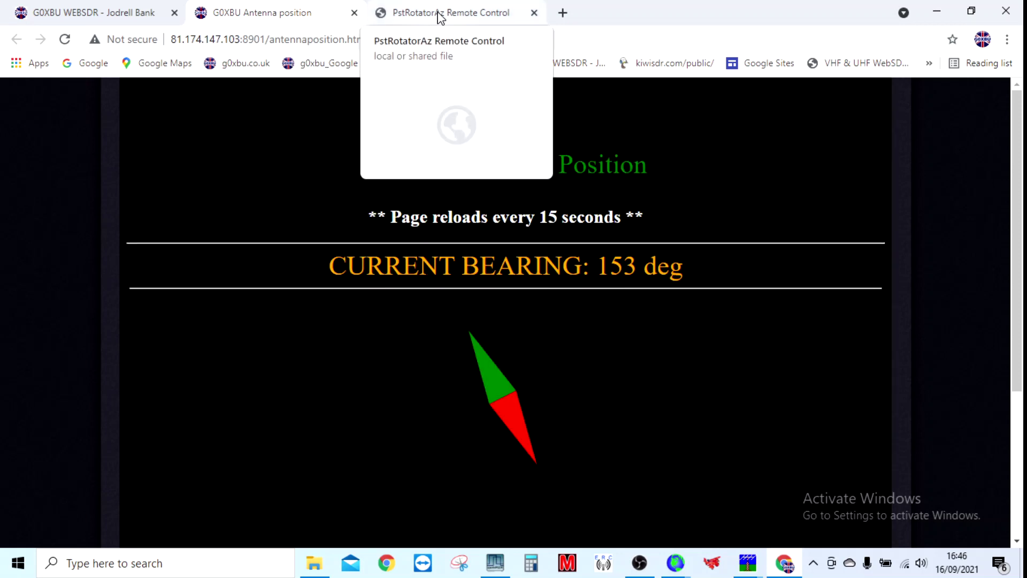
# Switch between the Remote Control and G0XBU Antenna position tabs, finishing on Remote Control.
pyautogui.click(452, 12)
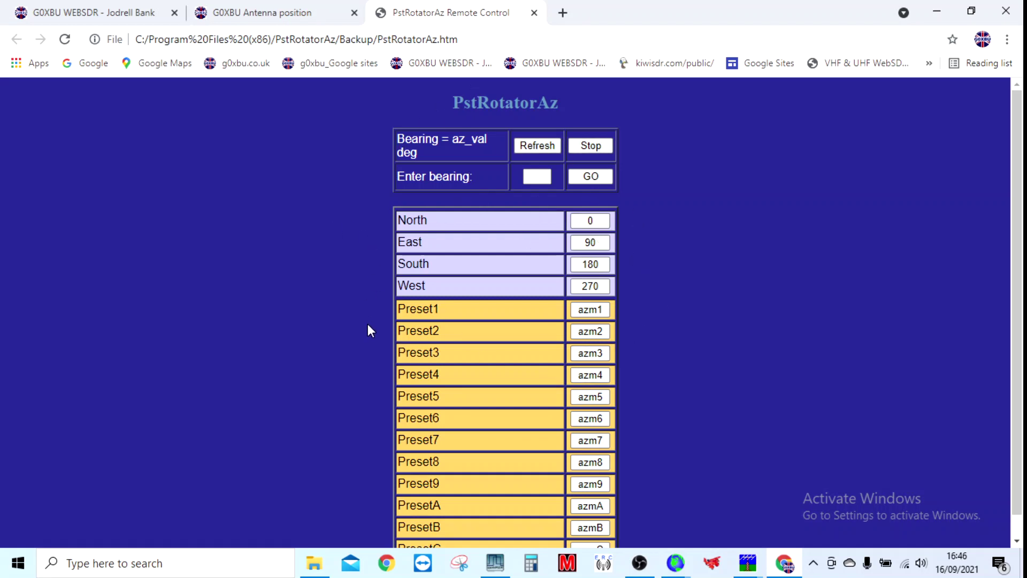
pyautogui.click(234, 15)
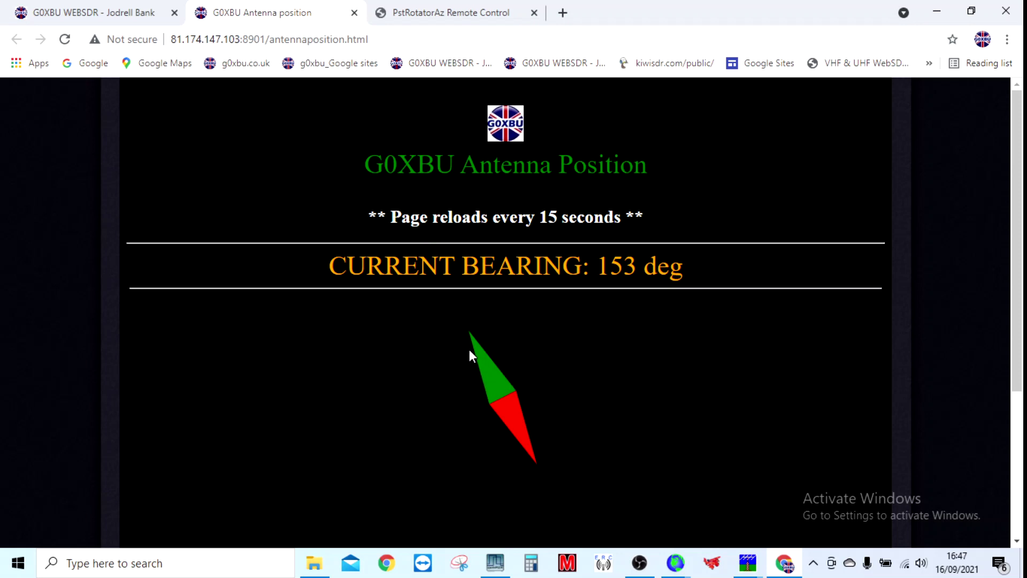
pyautogui.click(431, 12)
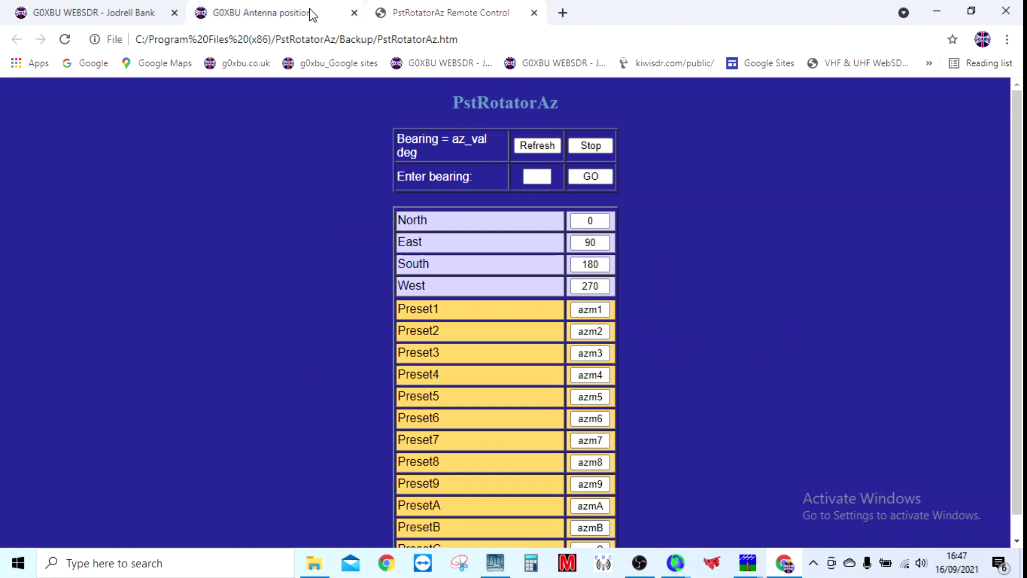
pyautogui.moveTo(311, 14)
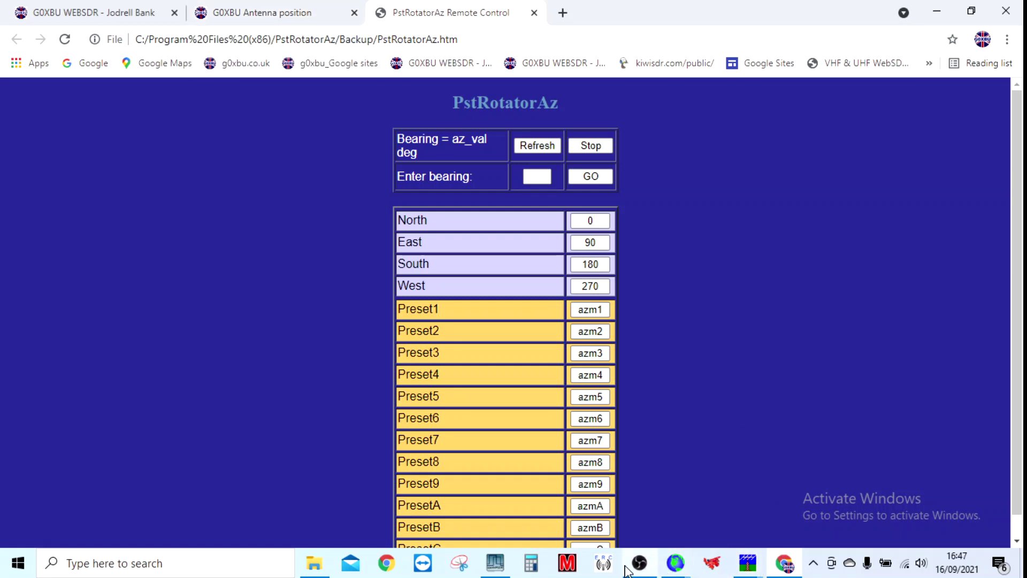
# Bring PstRotatorAz to the front, try the Compact 3 layout, then switch to Full View.
pyautogui.moveTo(747, 564)
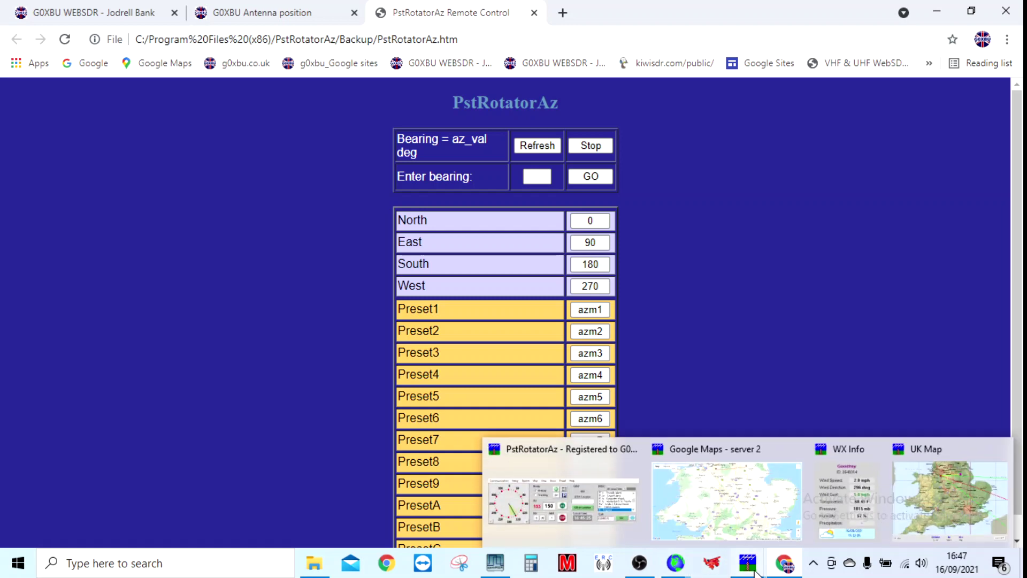
pyautogui.click(629, 500)
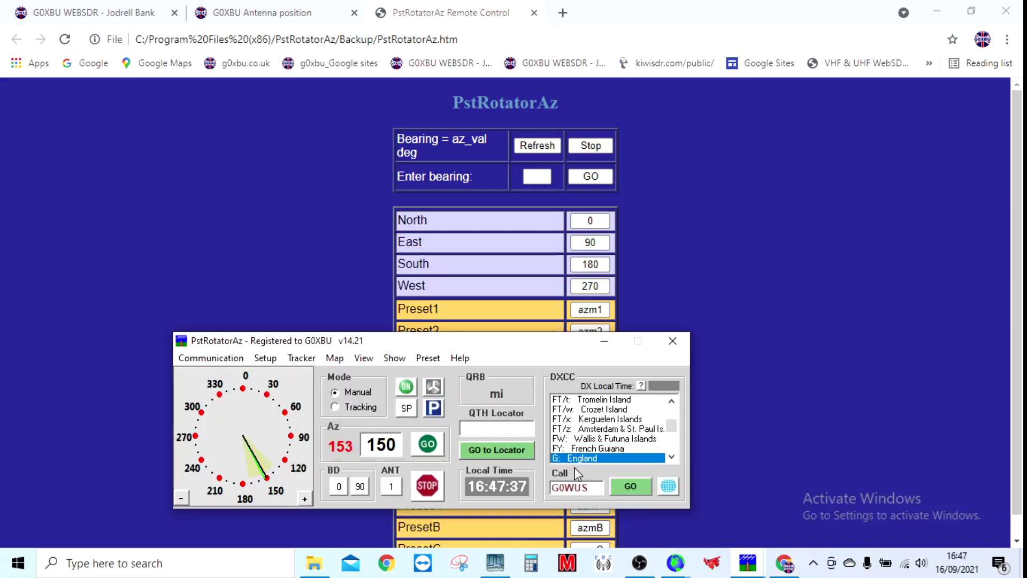
pyautogui.click(426, 358)
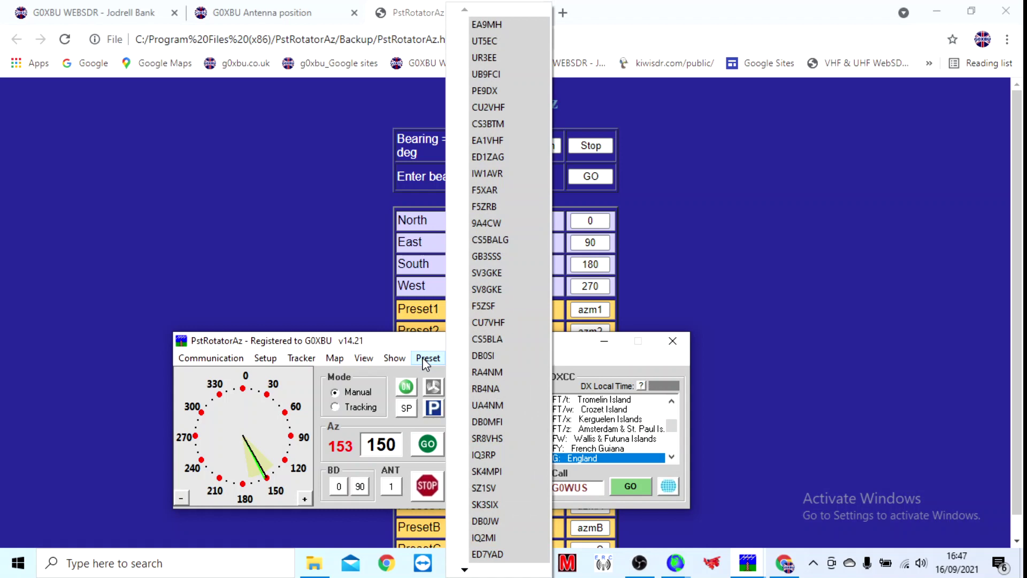
pyautogui.moveTo(400, 363)
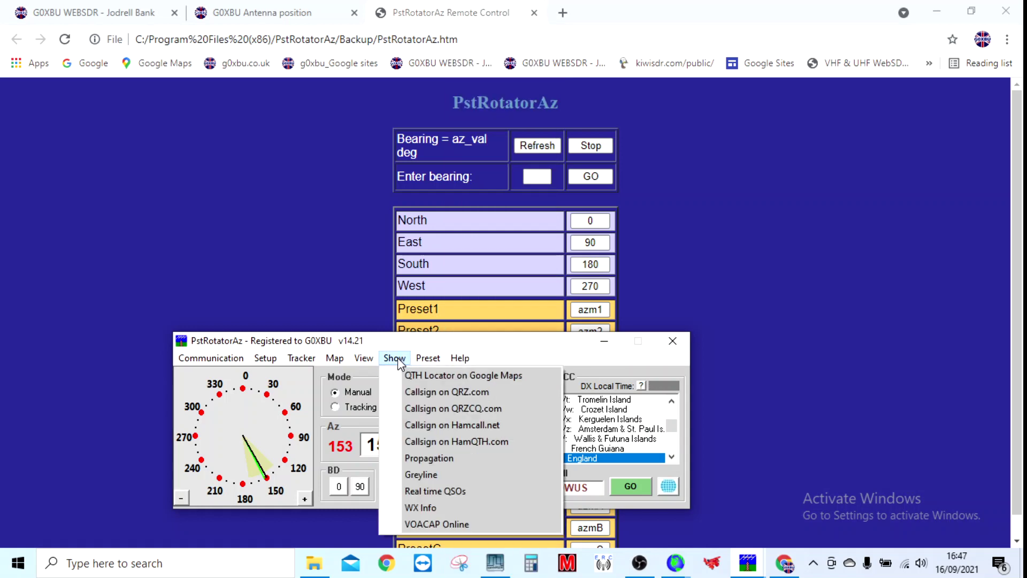
pyautogui.moveTo(369, 362)
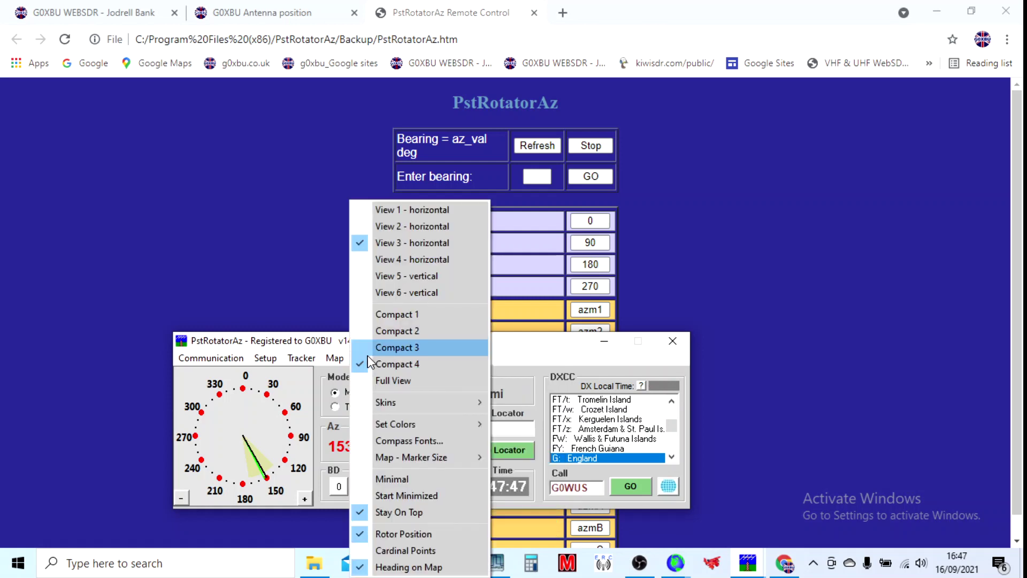
pyautogui.click(388, 349)
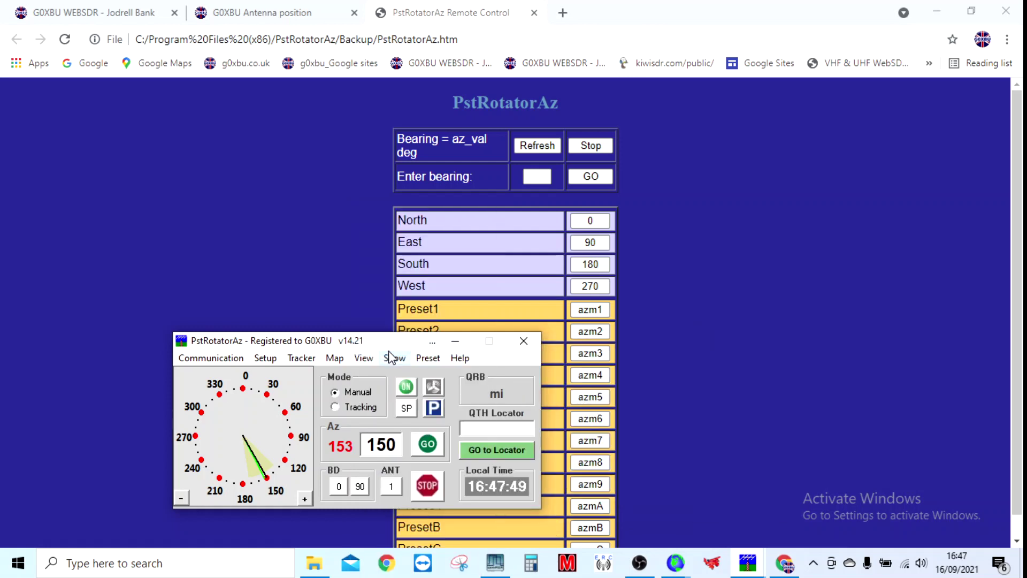
pyautogui.click(366, 358)
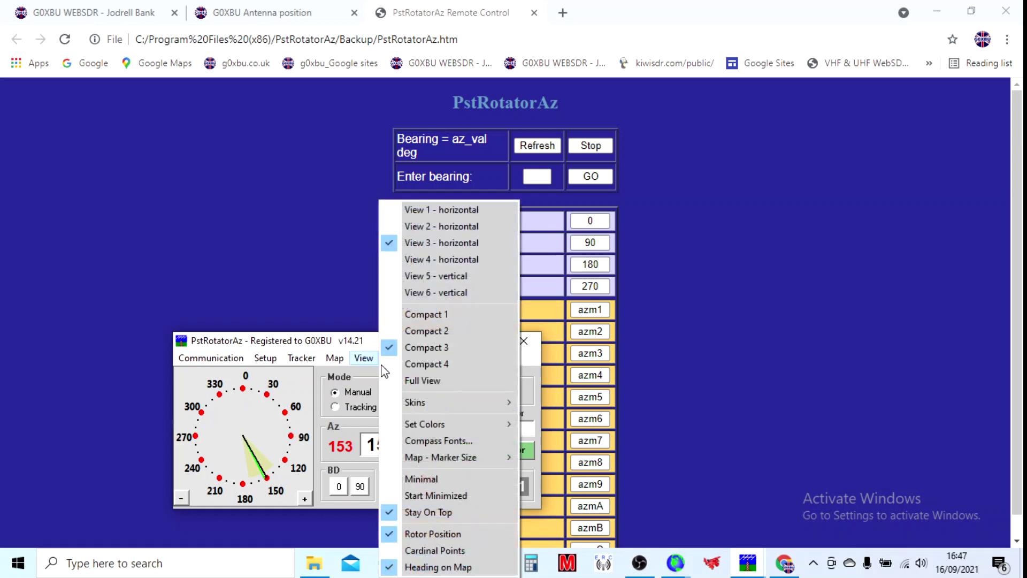
pyautogui.click(415, 380)
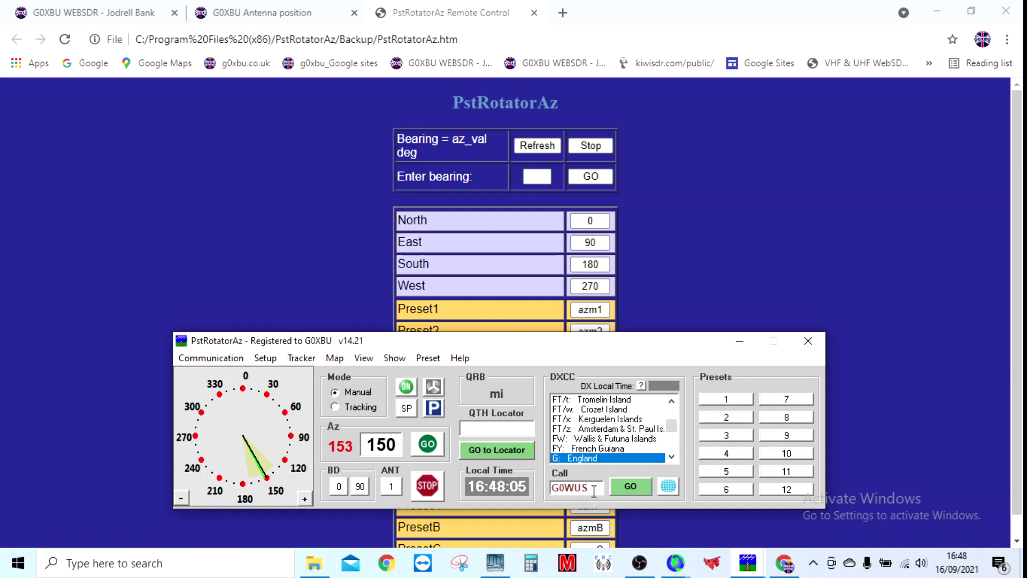
pyautogui.doubleClick(566, 489)
pyautogui.press('BackSpace')
pyautogui.write('G')
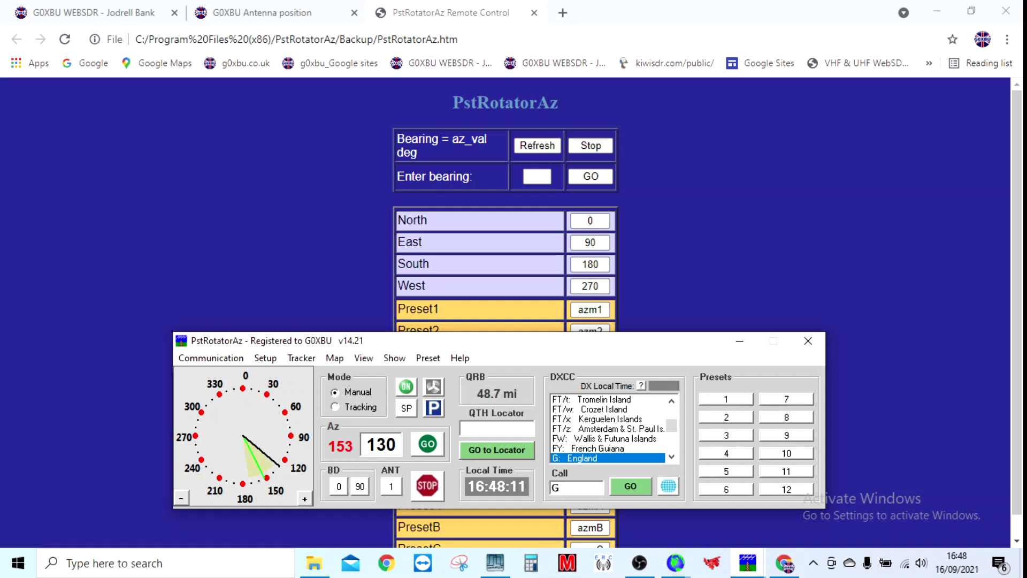
pyautogui.write('4TBH')
pyautogui.click(668, 486)
# Look up G4ASR, giving locator IO81MX, 90.6 mi and a 198° target bearing.
pyautogui.click(553, 488)
pyautogui.write('G4ASR')
pyautogui.click(669, 486)
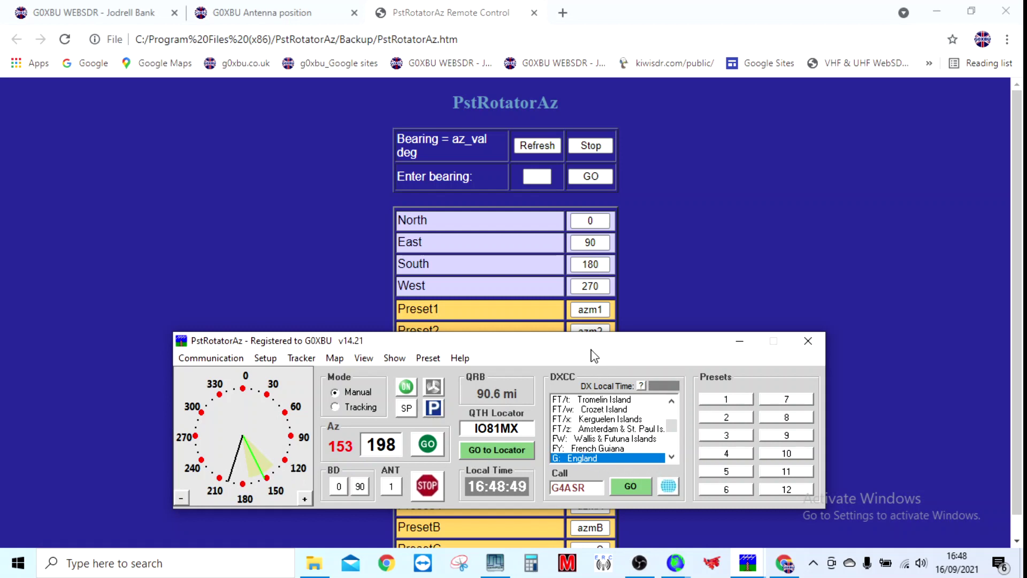
# Move the rotator window higher so more of the web page's preset rows show.
pyautogui.moveTo(594, 356); pyautogui.dragTo(601, 257)
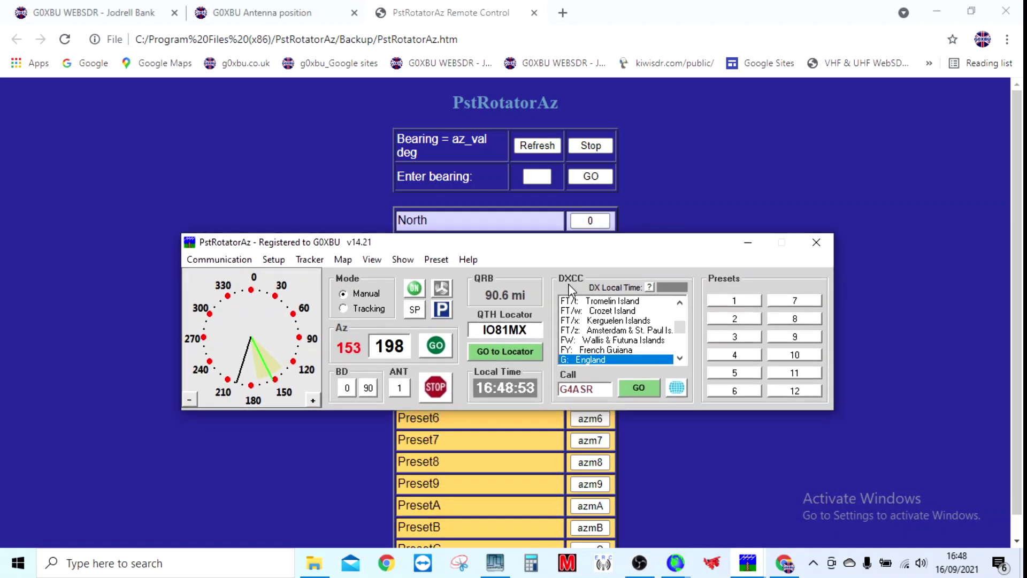